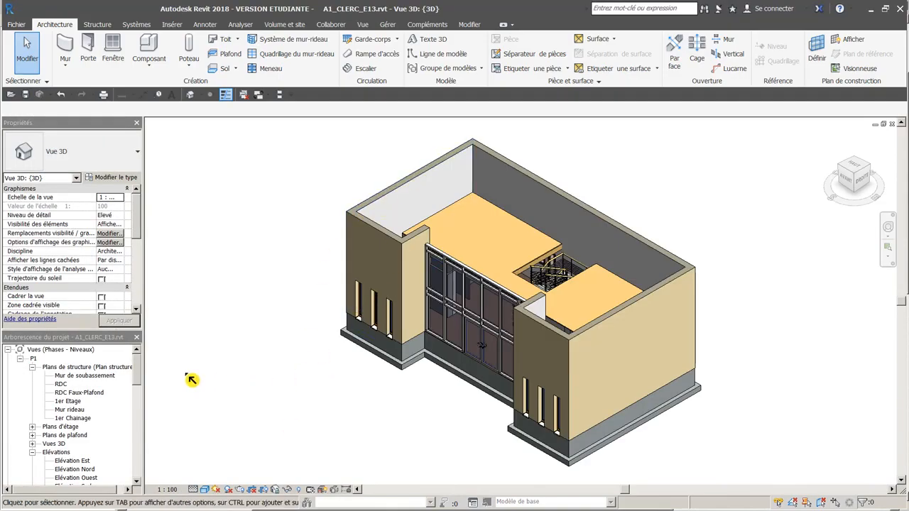
- In the 1er Etage structural plan, create a Type Bateau railing along the floor's full open front edge, about 14.14 m long
double_click(71, 402)
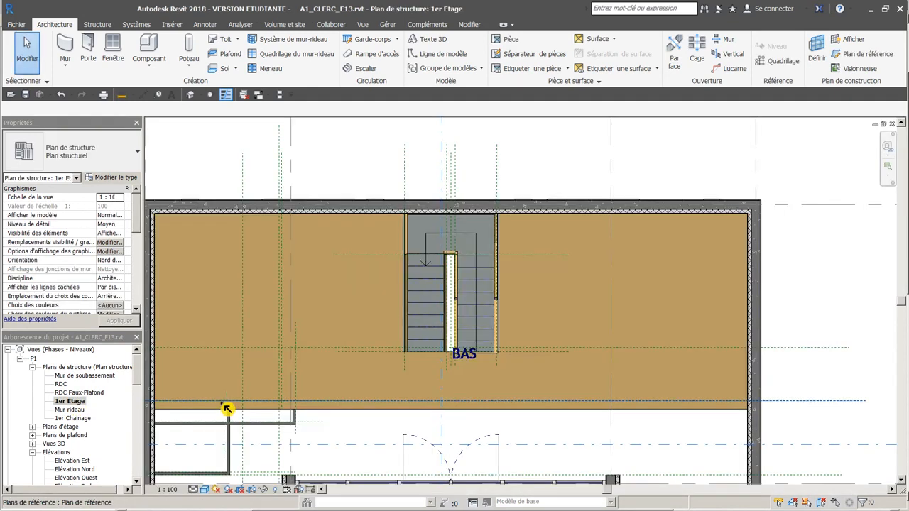
scroll(349, 349, "down", 3)
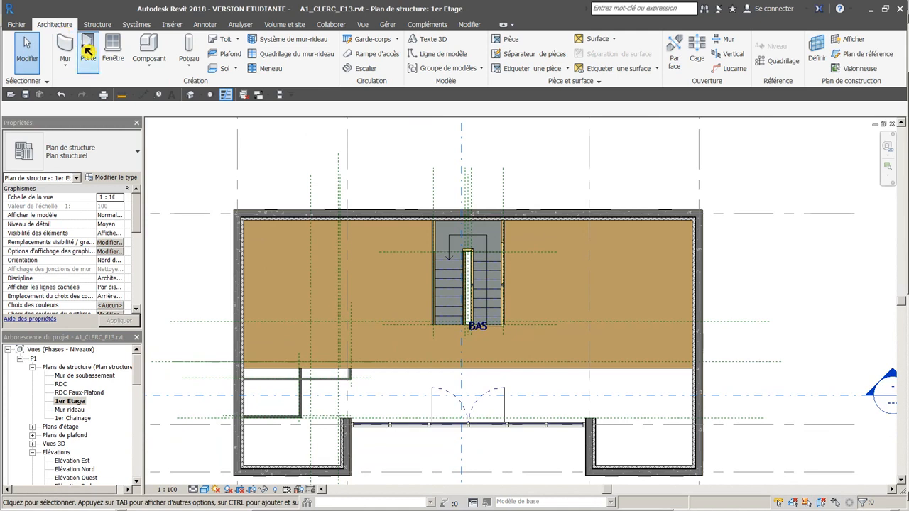
left_click(370, 39)
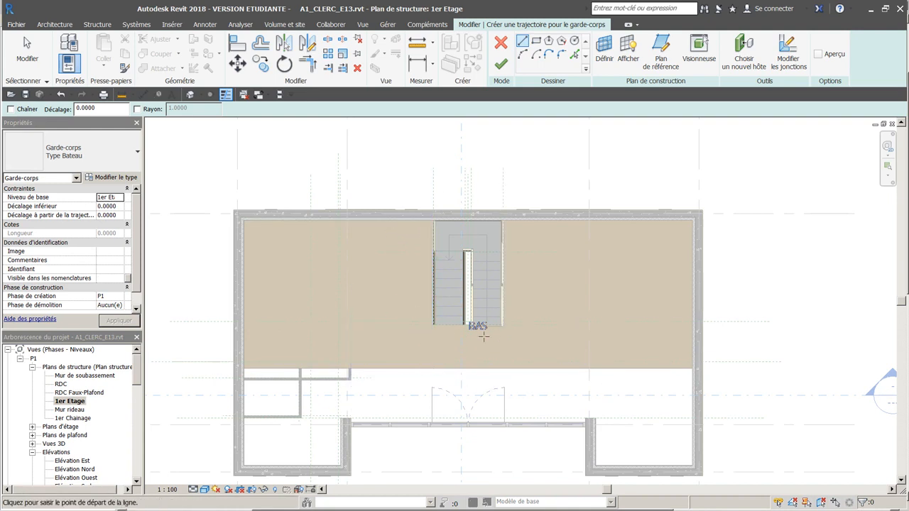
left_click(244, 369)
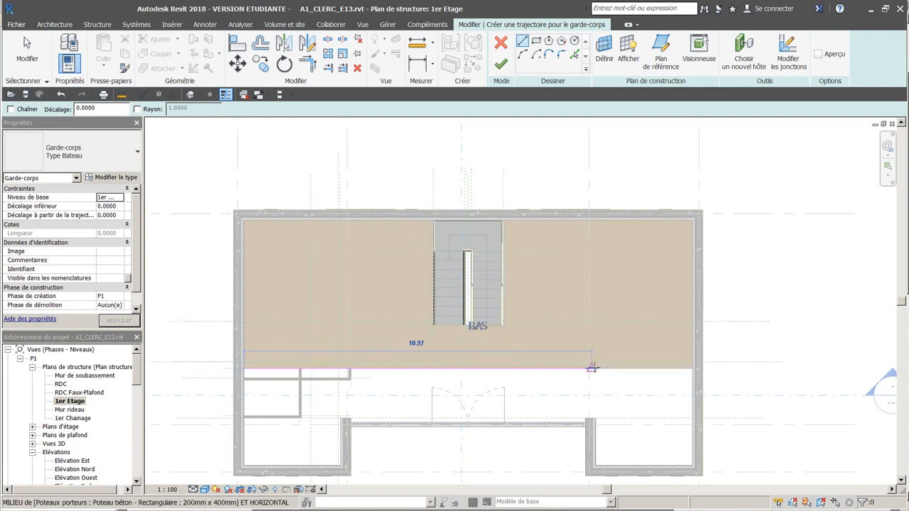
left_click(692, 368)
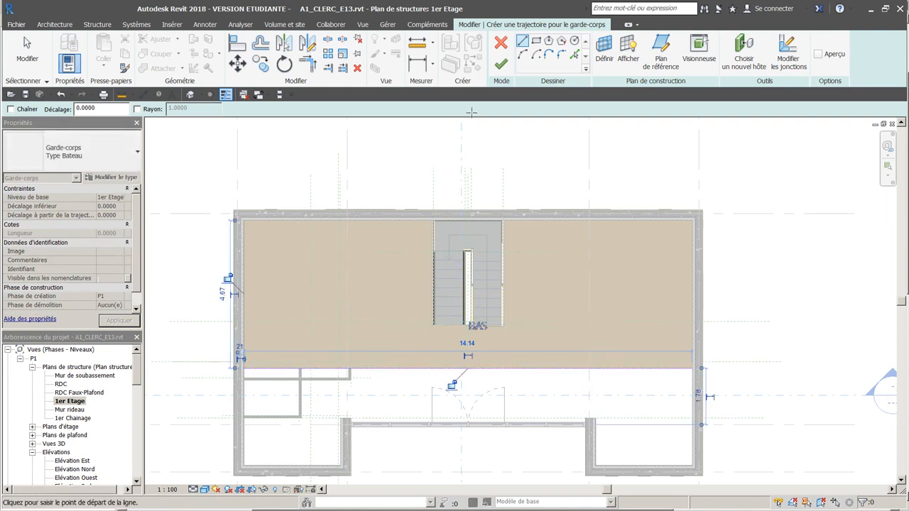
left_click(500, 64)
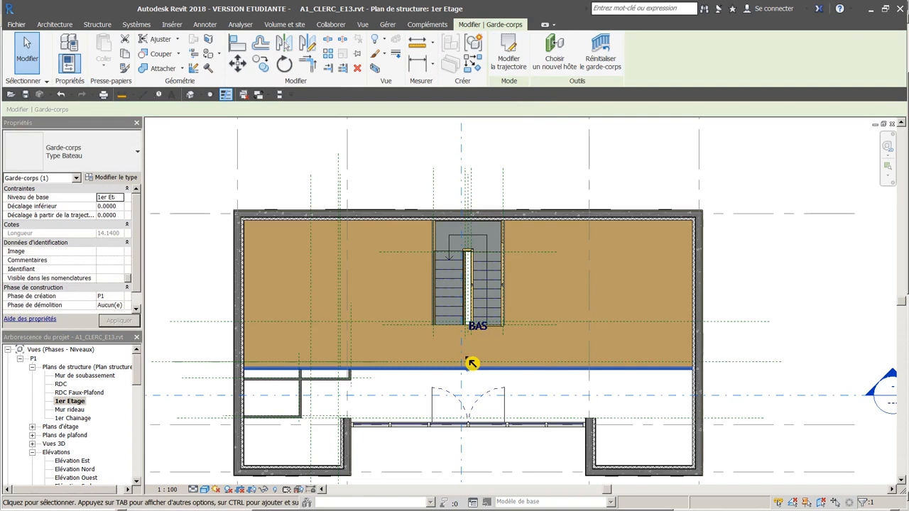
- Create an L-shaped Type Bateau railing on the stair opening's left side, about 3.30 m, and along its front edge, about 1.30 m
scroll(499, 284, "up", 5)
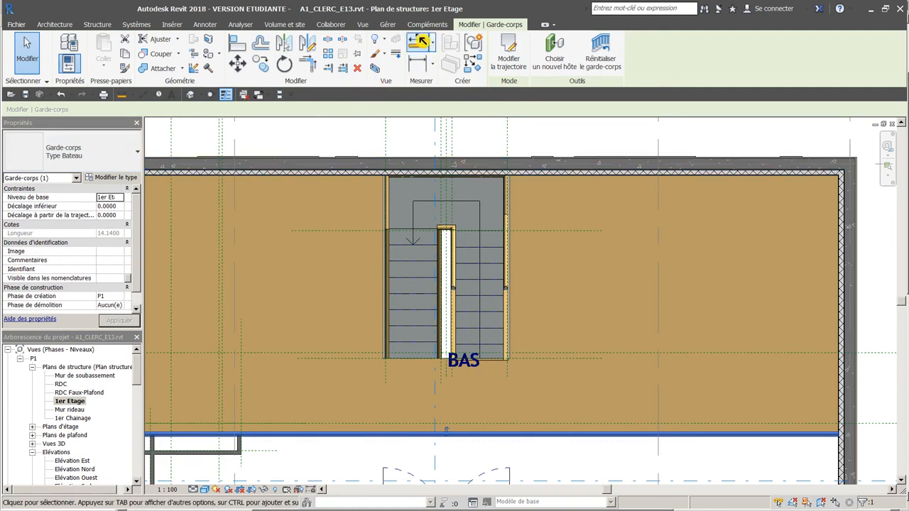
left_click(50, 24)
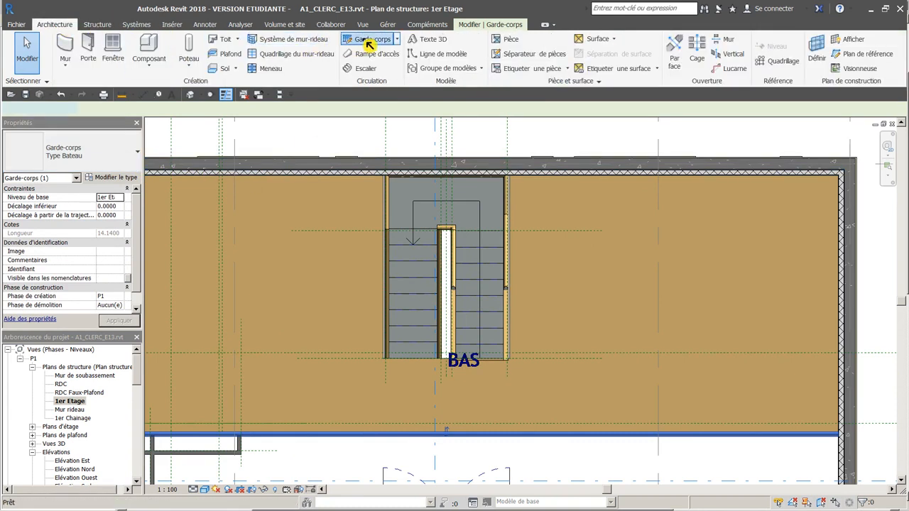
left_click(364, 39)
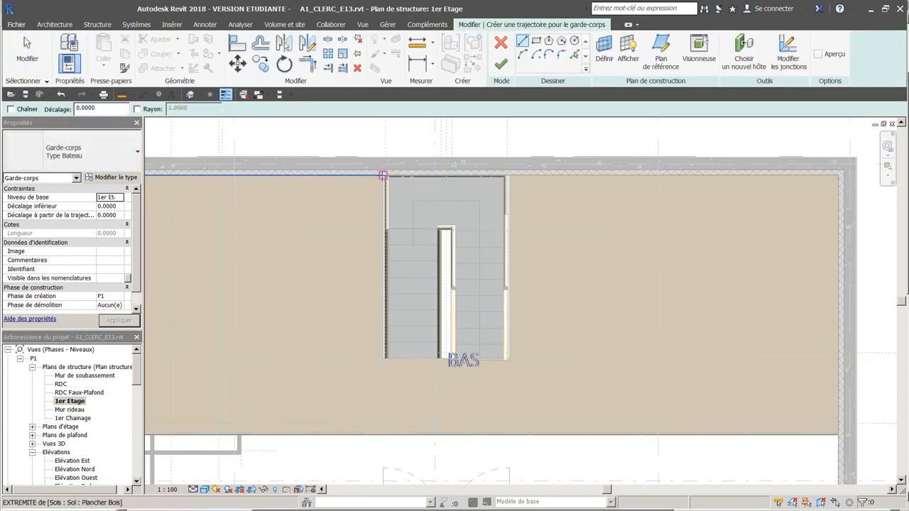
left_click(383, 175)
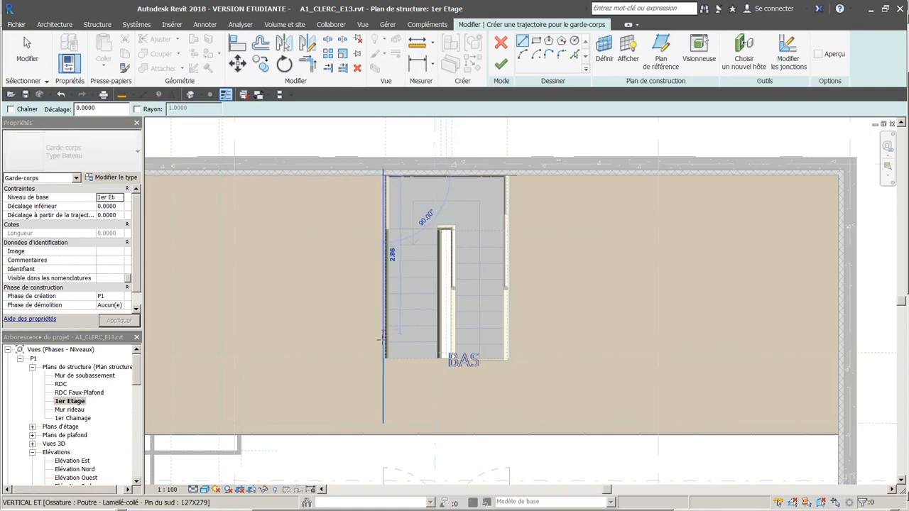
scroll(383, 361, "up", 3)
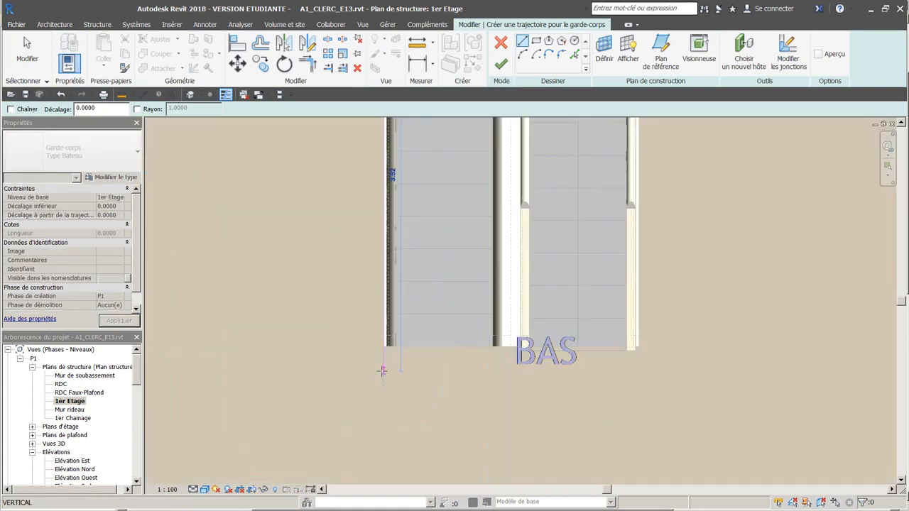
left_click(383, 343)
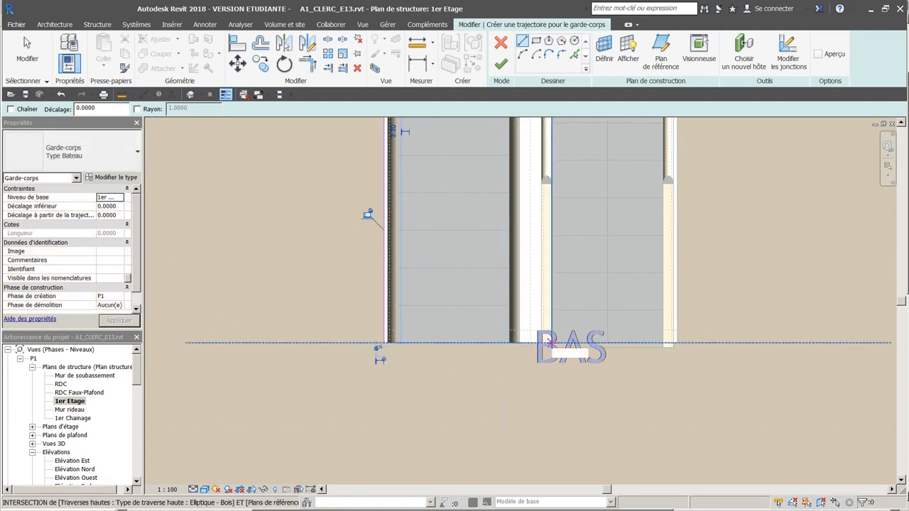
left_click(549, 345)
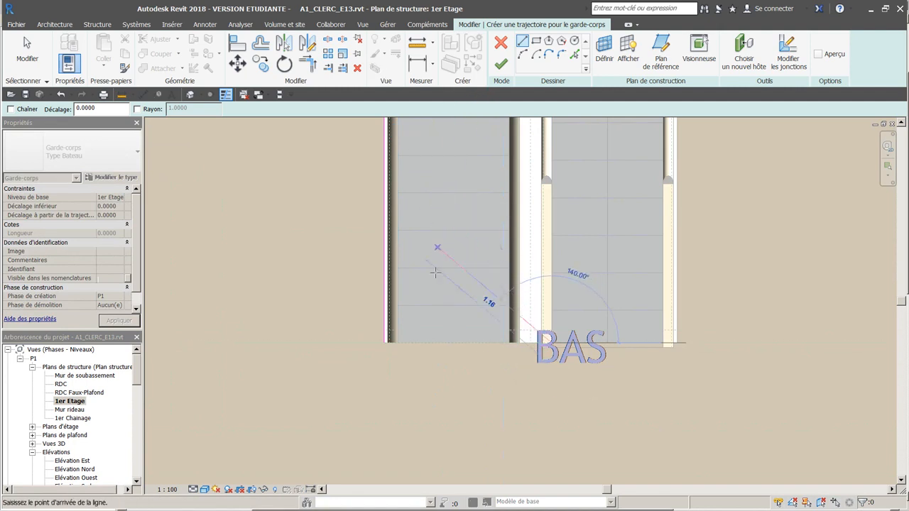
left_click(384, 343)
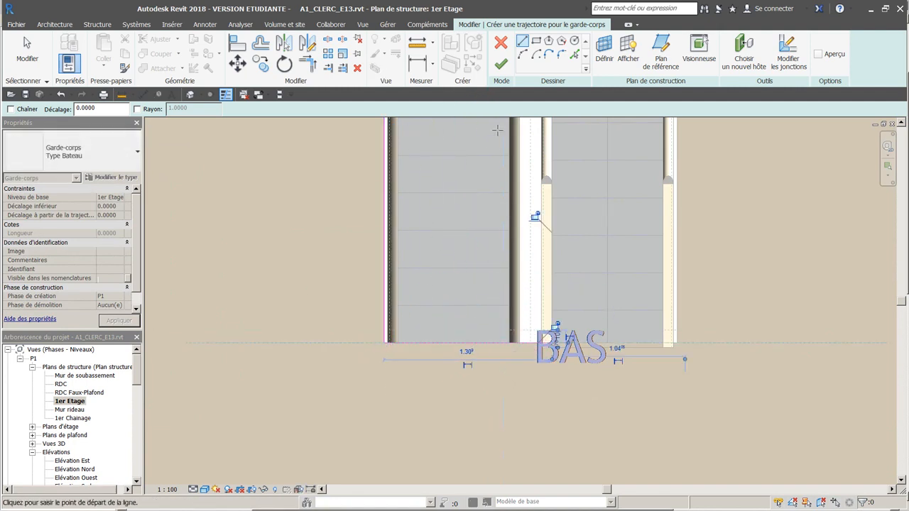
left_click(501, 64)
- Create a straight Type Bateau railing about 3.30 m long on the right side of the stair opening, ending at the back wall
scroll(601, 289, "down", 5)
middle_click_drag(604, 278, 377, 349)
scroll(421, 176, "up", 2)
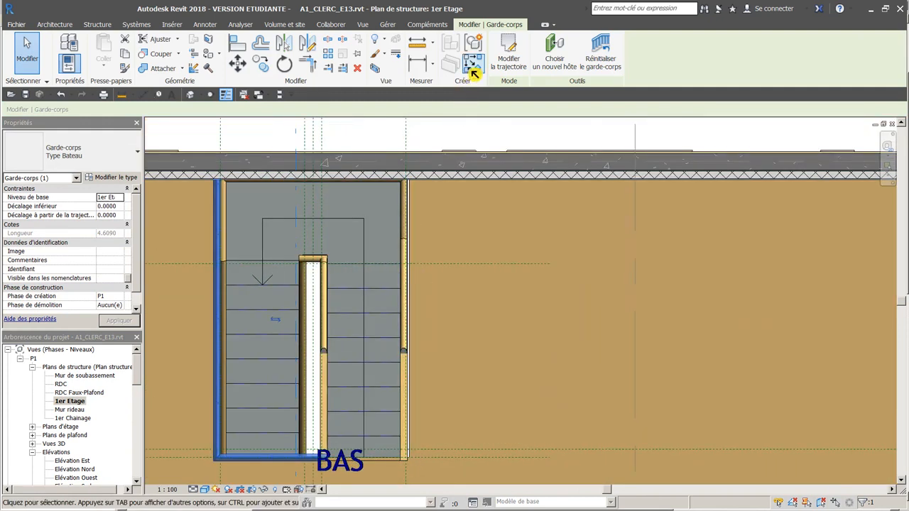
left_click(57, 25)
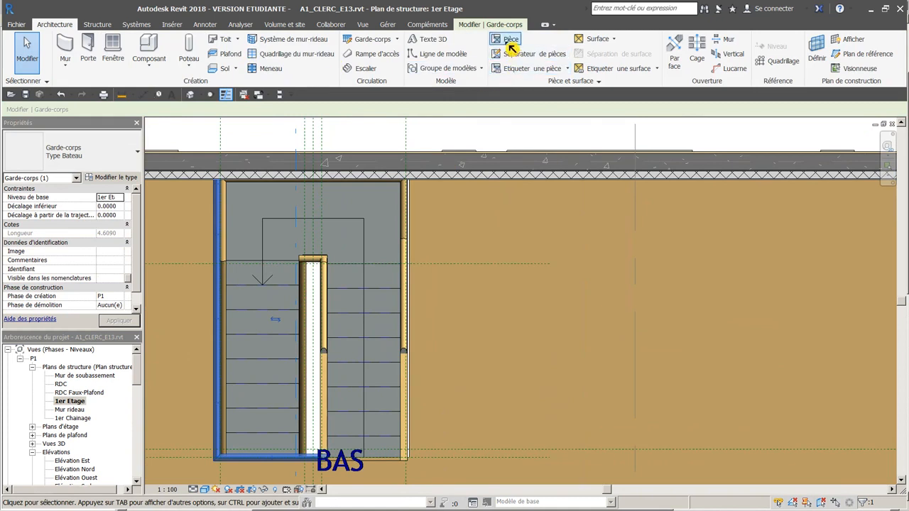
left_click(367, 40)
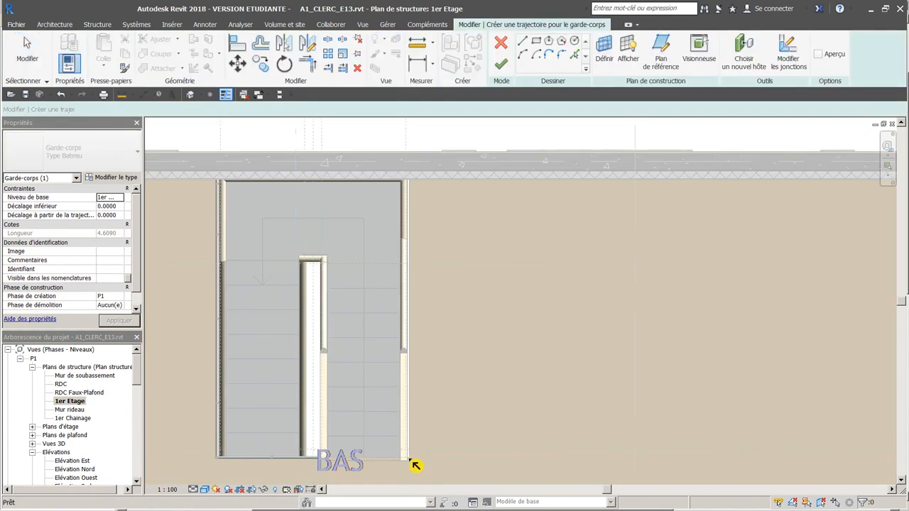
left_click(409, 458)
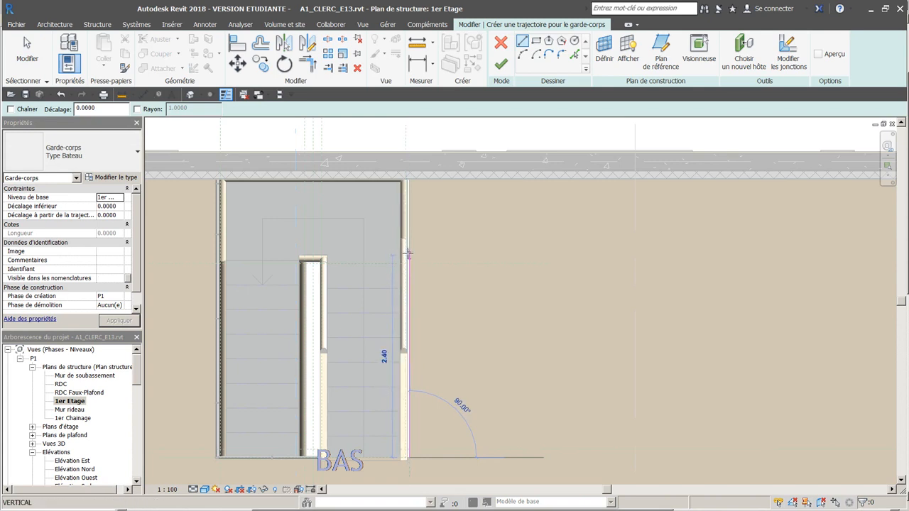
left_click(409, 181)
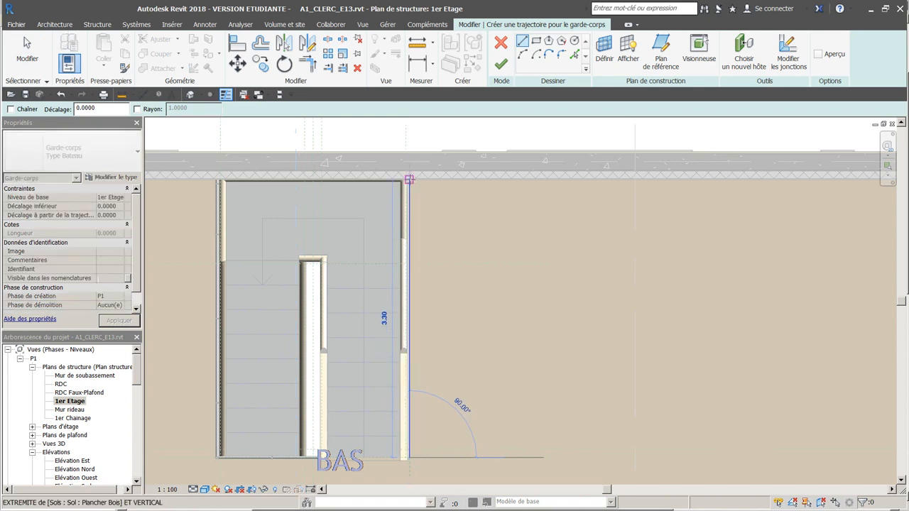
left_click(500, 64)
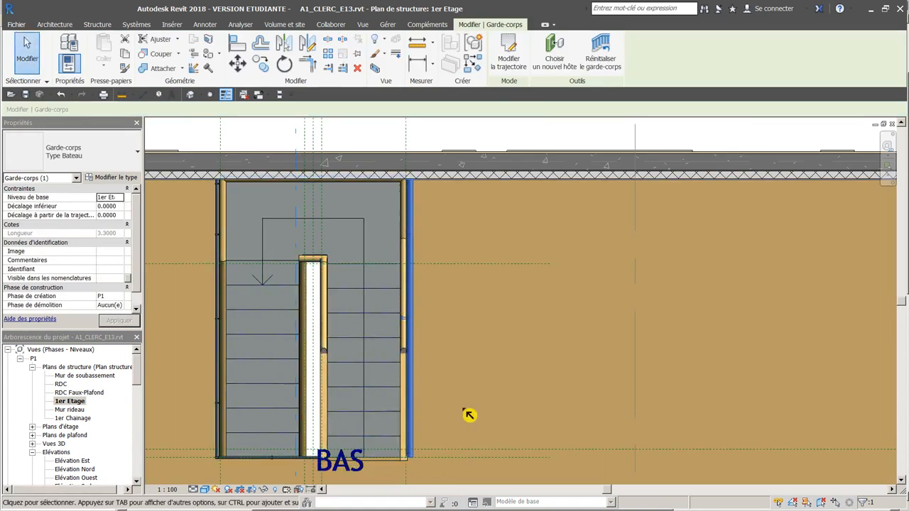
- Examine the new first-floor railings from several angles in the 3D view
scroll(432, 288, "down", 4)
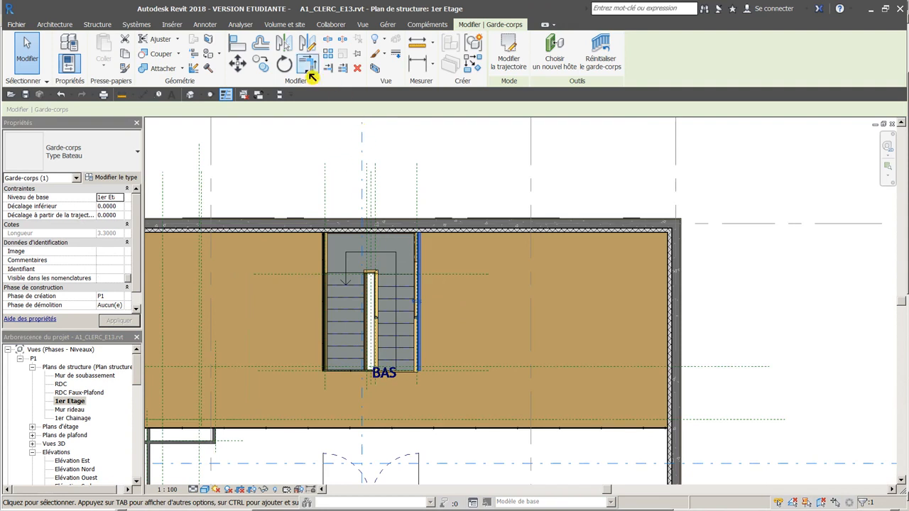
left_click(191, 95)
middle_click_drag(643, 288, 498, 242, "shift")
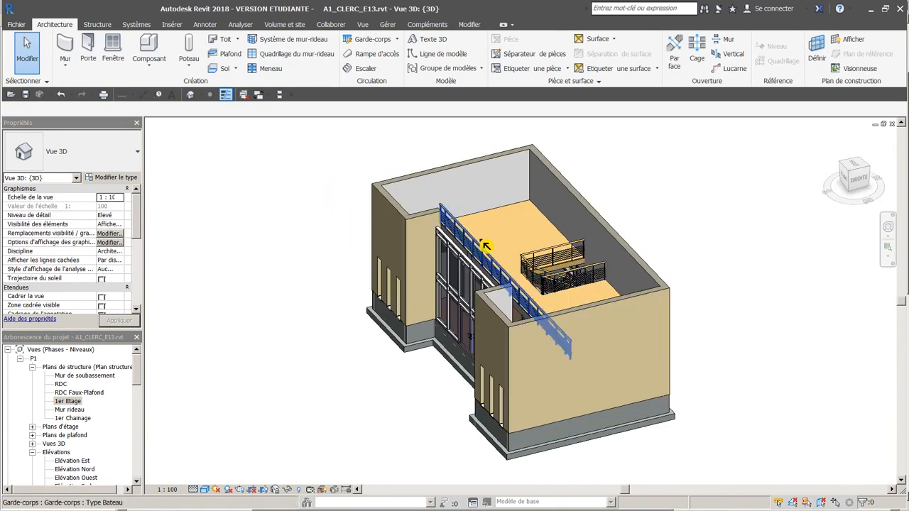
middle_click_drag(569, 268, 521, 260, "shift")
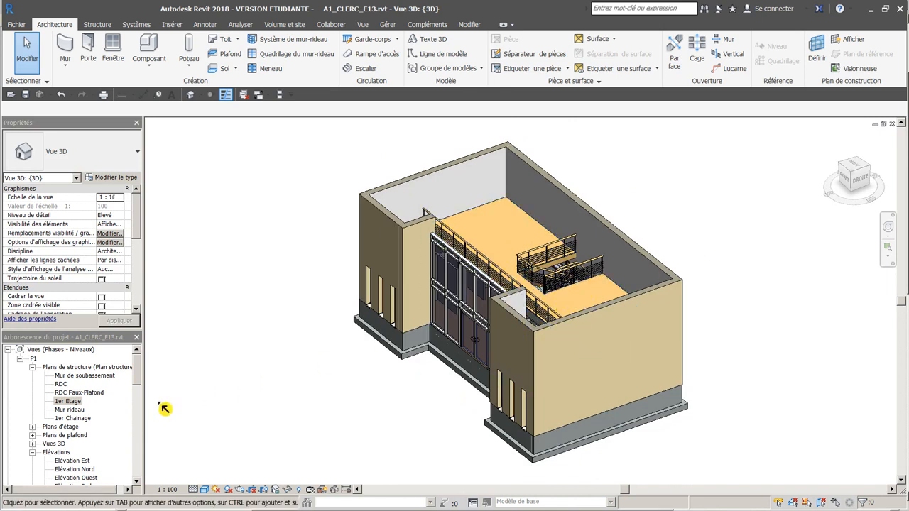
- Open section Coupe 2 and measure the height of the railing at the floor edge
left_click_drag(140, 377, 135, 400)
double_click(67, 408)
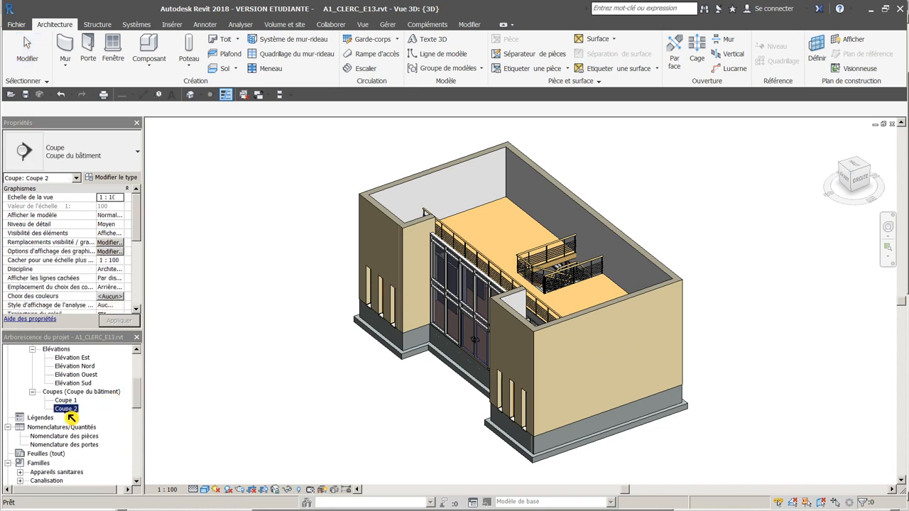
scroll(455, 339, "up", 3)
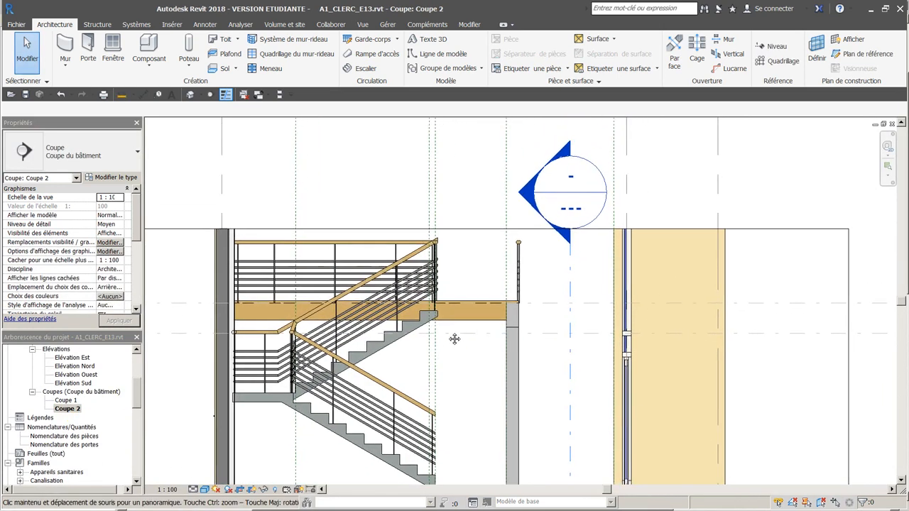
scroll(547, 307, "up", 2)
middle_click_drag(547, 306, 406, 327)
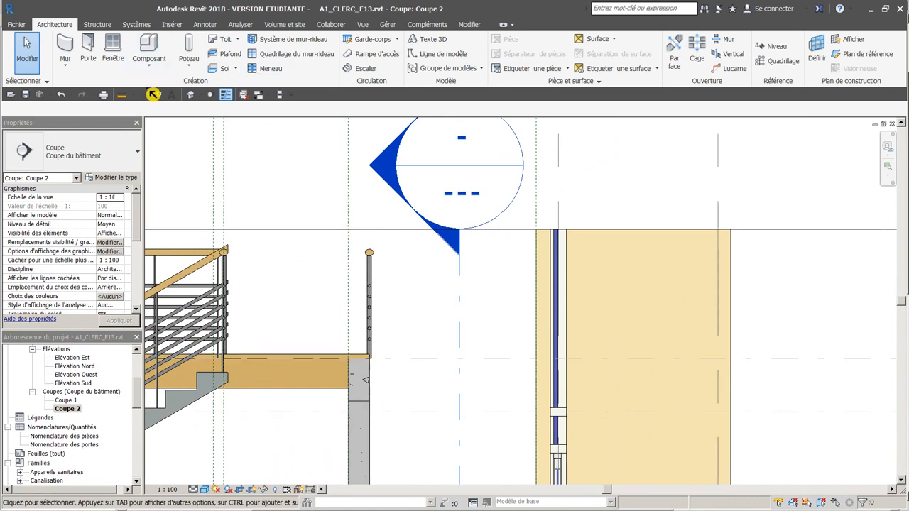
left_click(122, 94)
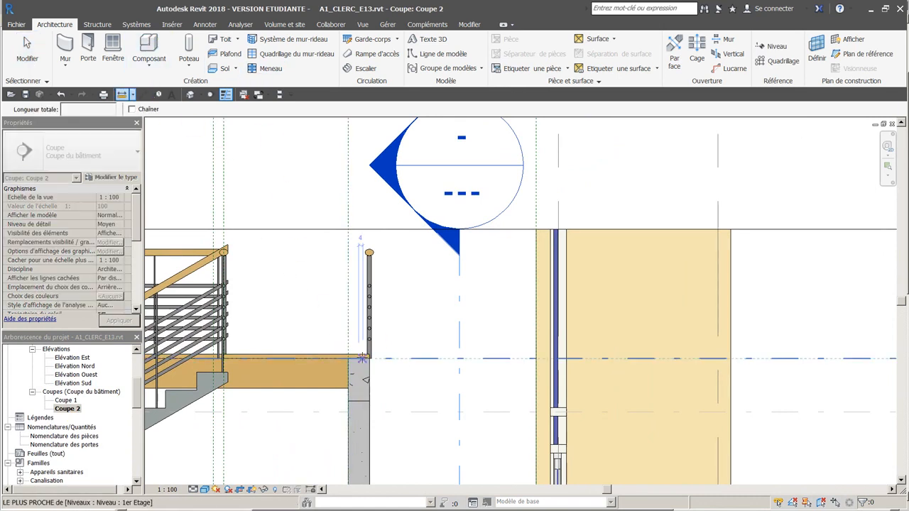
left_click(363, 354)
left_click(365, 255)
key("Escape")
key("Escape")
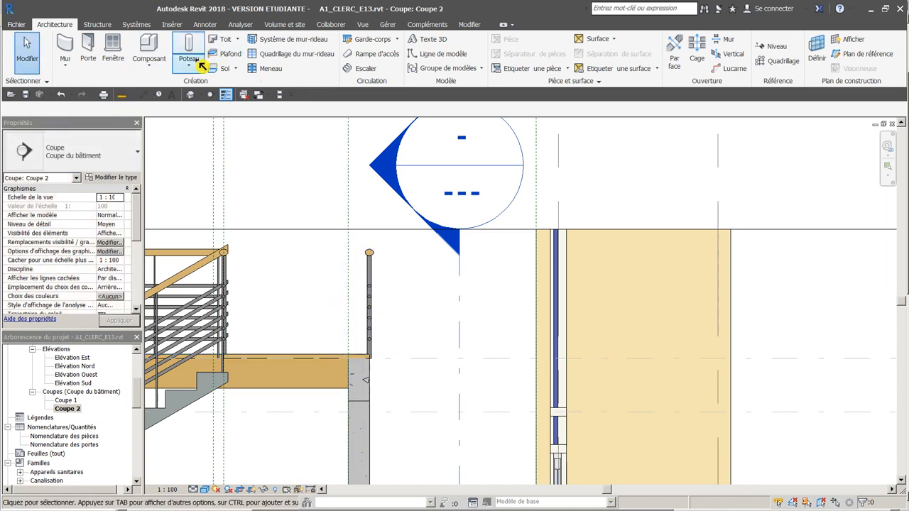
- Measure the same railing again at closer range, starting from the top edge of the wood floor
left_click(122, 95)
scroll(356, 325, "up", 3)
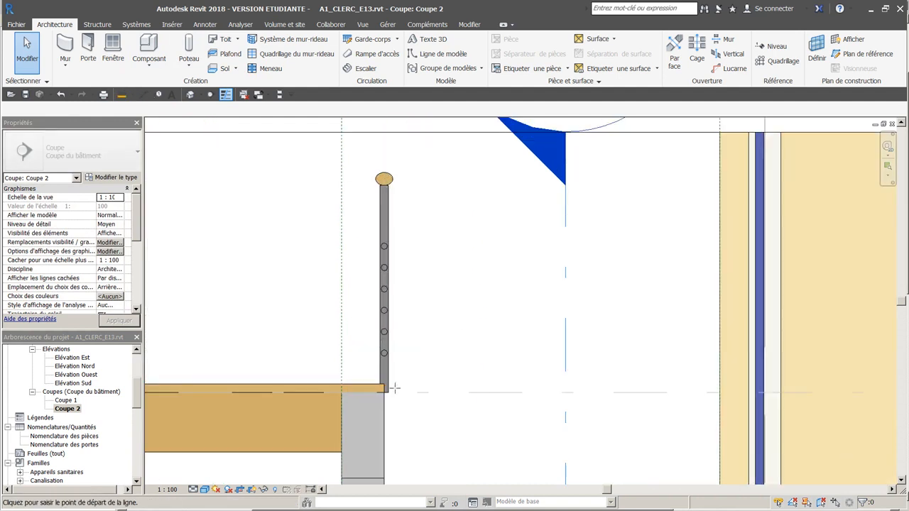
left_click(384, 385)
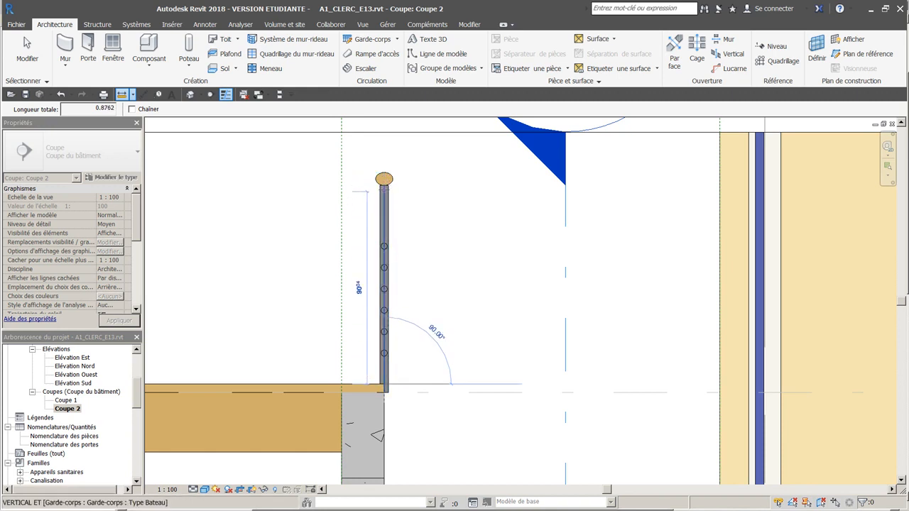
key("Escape")
key("Escape")
- Select the three first-floor railings along the floor edge and around the stair opening in the 3D view
scroll(336, 253, "down", 5)
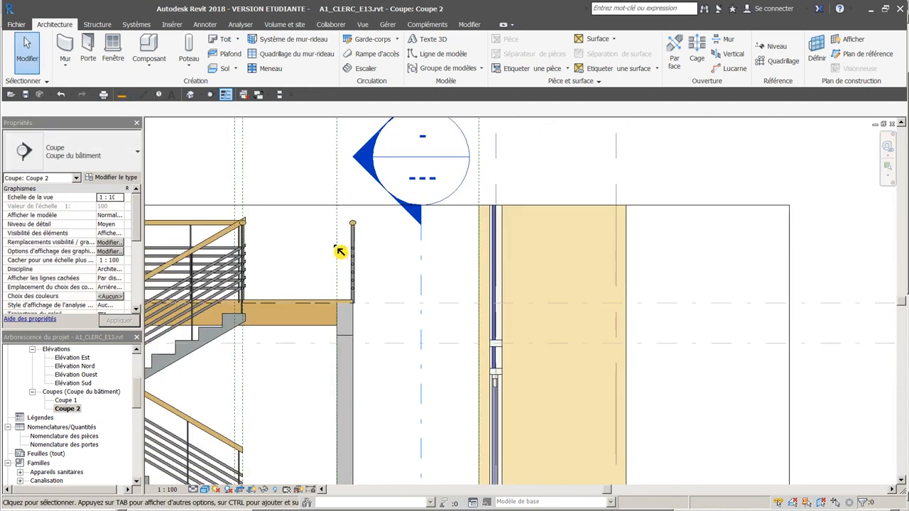
middle_click_drag(331, 247, 440, 256)
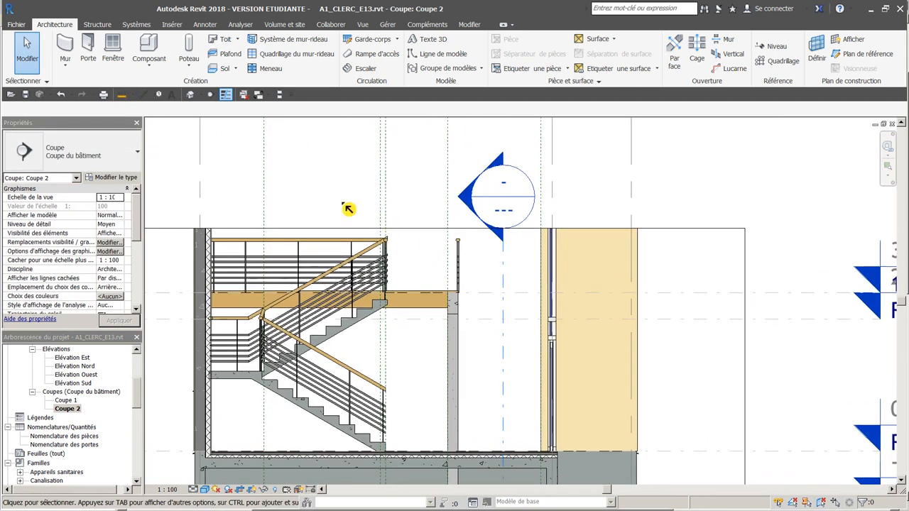
left_click(191, 96)
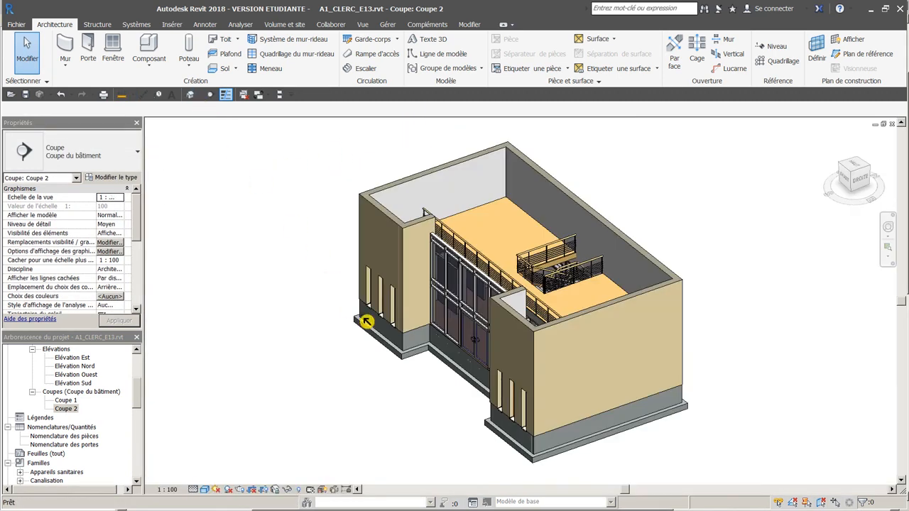
scroll(421, 286, "up", 3)
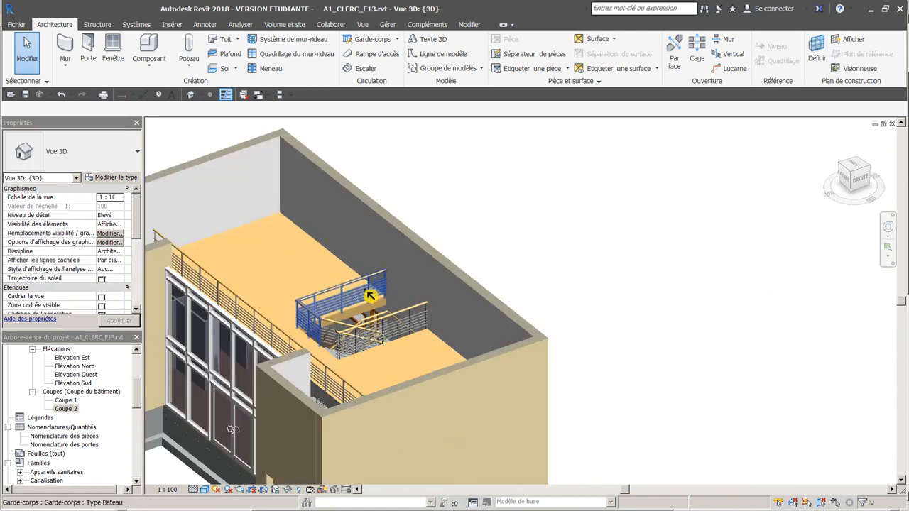
left_click(412, 327)
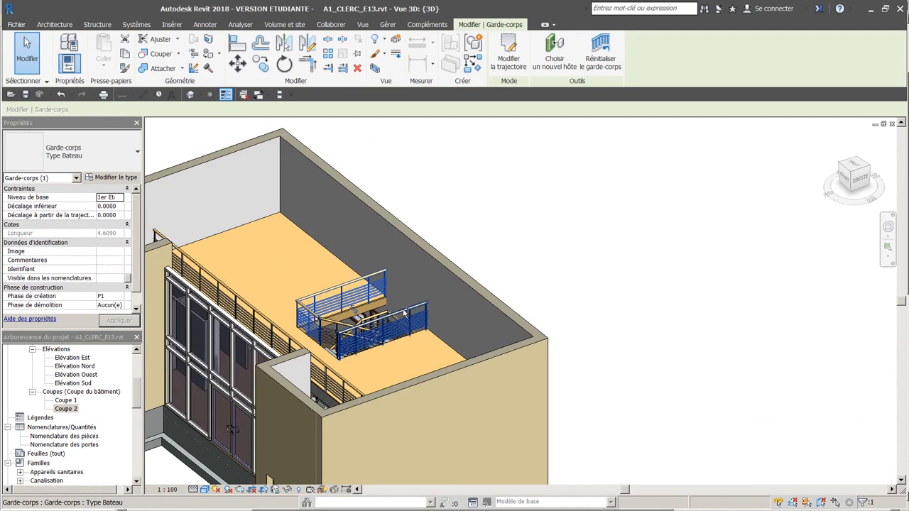
left_click(277, 325, "ctrl")
left_click(277, 326, "ctrl")
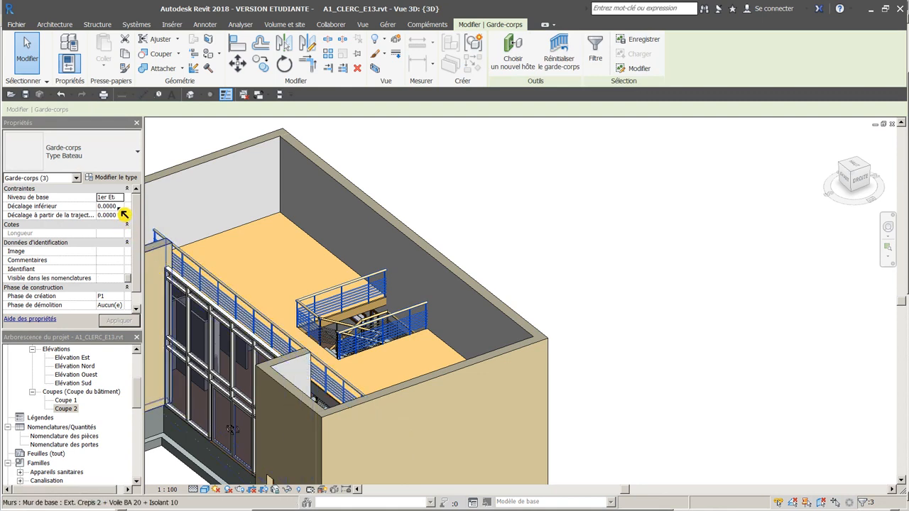
- Set the top rail height (Traverse haute, Hauteur) of the Type Bateau railing type to 1.01
left_click(118, 206)
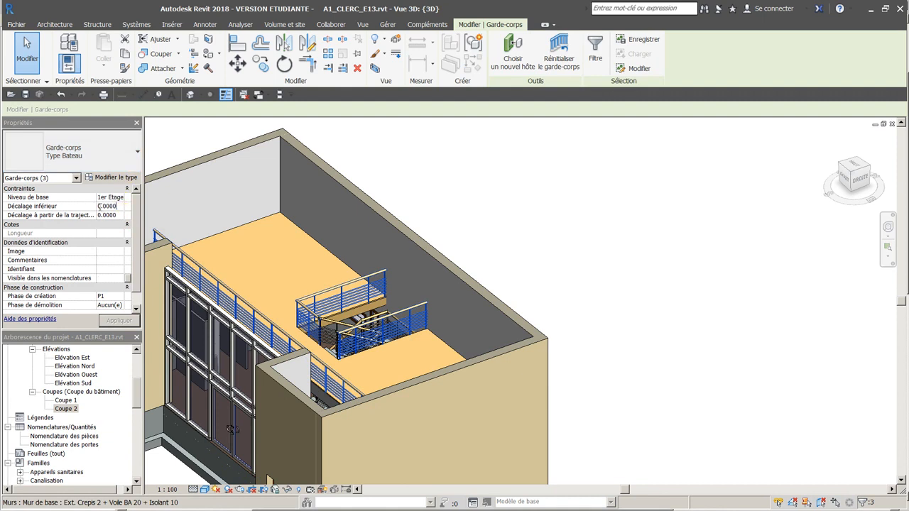
left_click(130, 182)
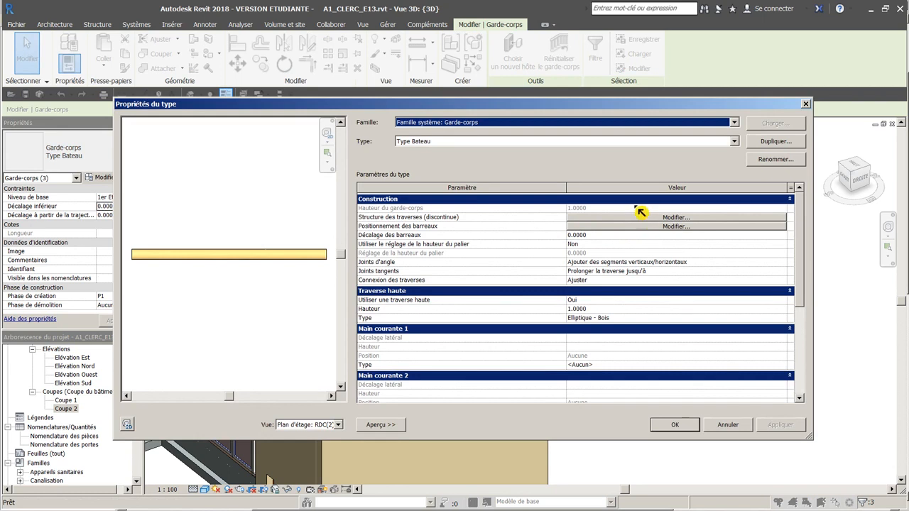
left_click(593, 310)
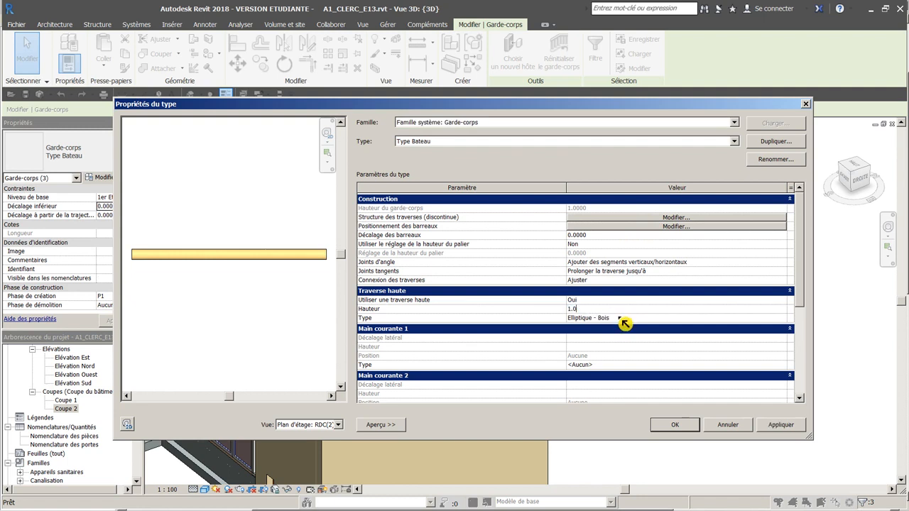
type("1.01")
left_click(794, 427)
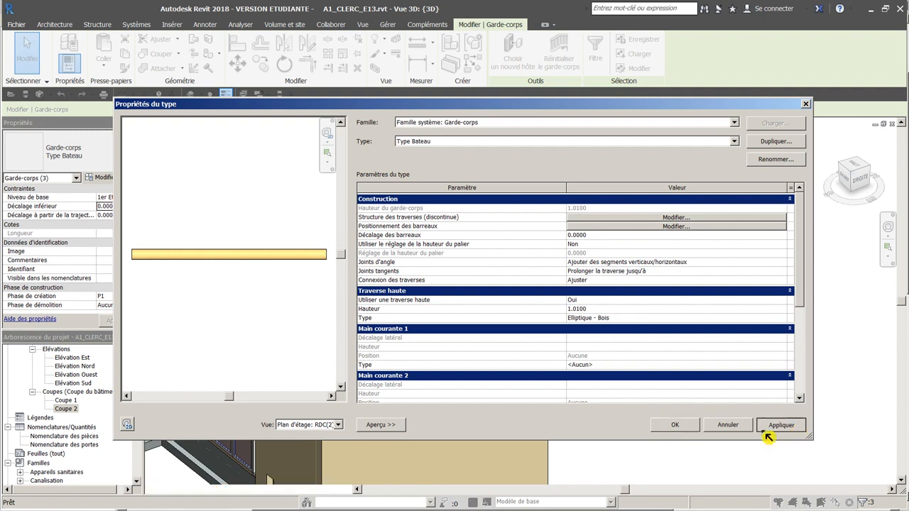
left_click(675, 425)
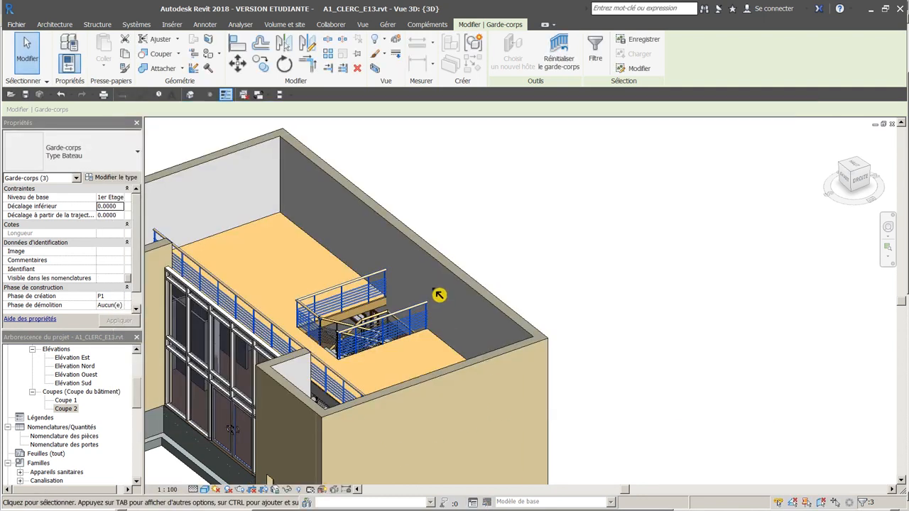
key("Escape")
- Open section Coupe 2 and measure the floor-edge railing from the top of the wood floor to the top of its handrail
double_click(68, 410)
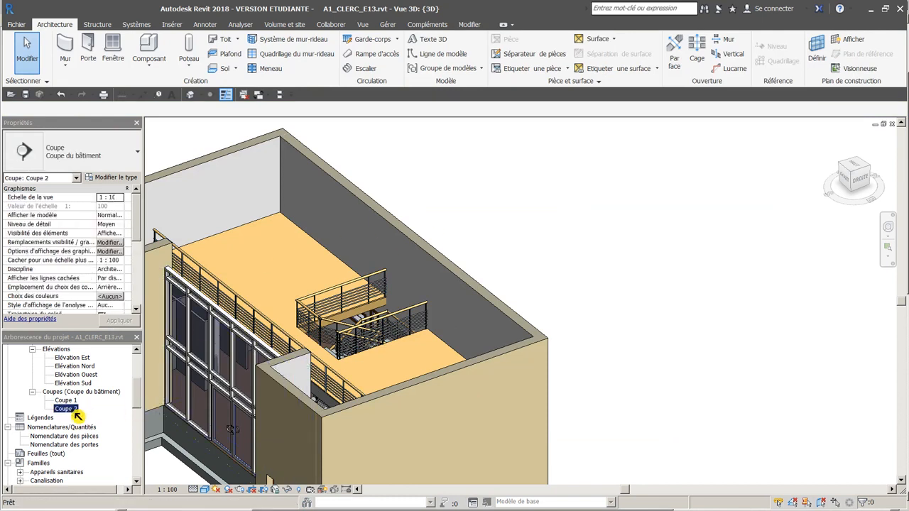
scroll(471, 311, "up", 4)
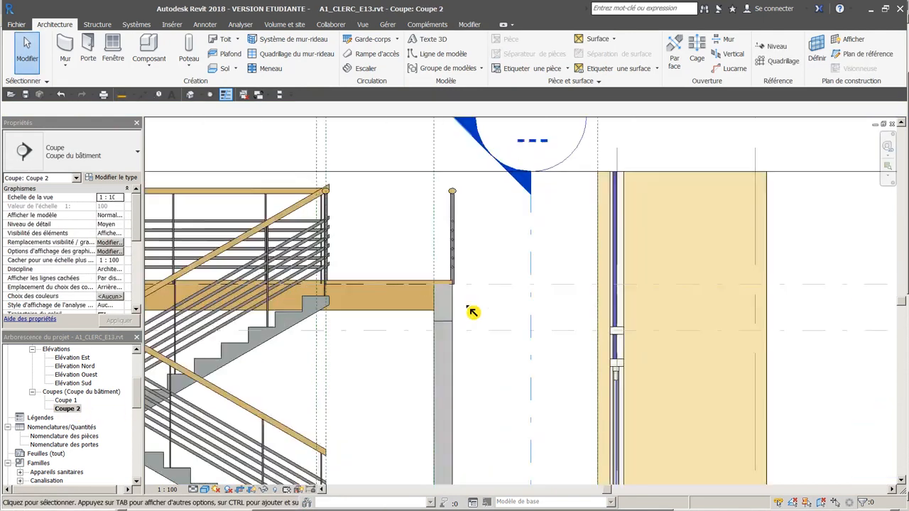
scroll(421, 328, "up", 1)
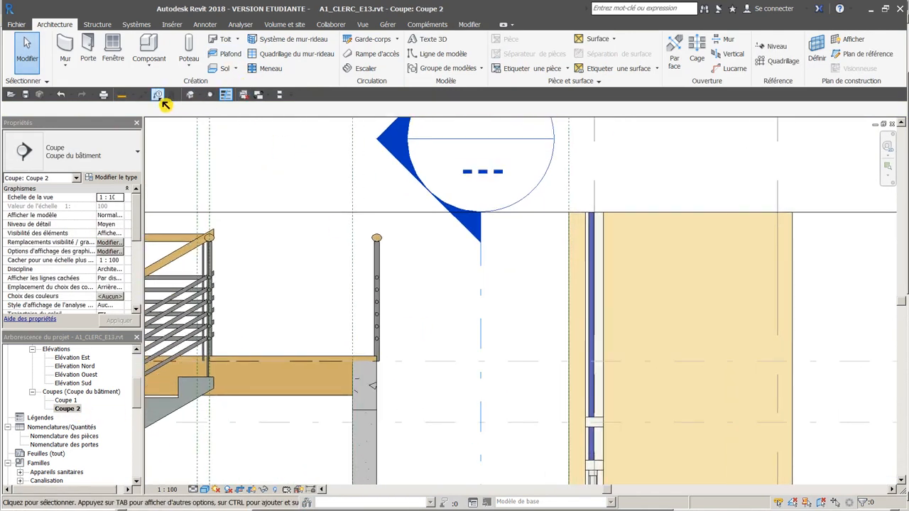
left_click(121, 94)
scroll(427, 319, "up", 1)
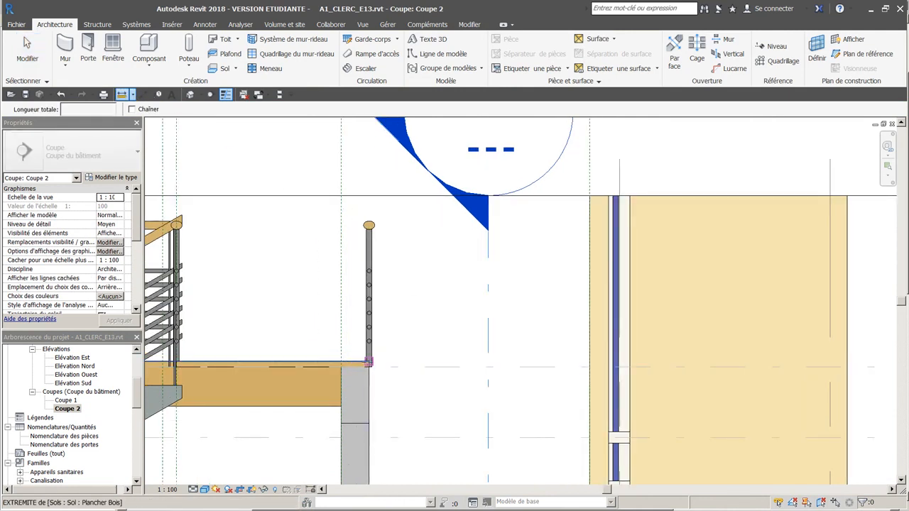
left_click(369, 362)
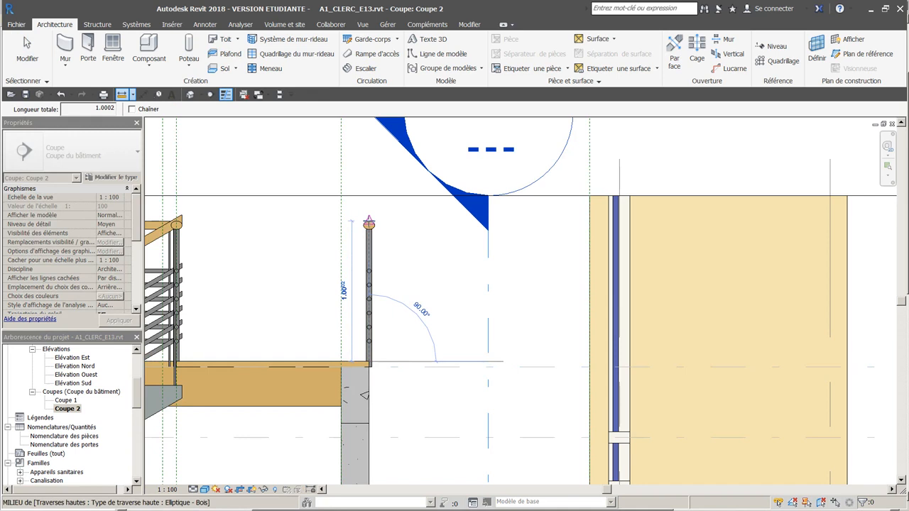
key("Escape")
key("Escape")
- Align the outer face of the floor-edge railing with the outer edge of the wood floor in section Coupe 2
middle_click_drag(418, 375, 542, 339)
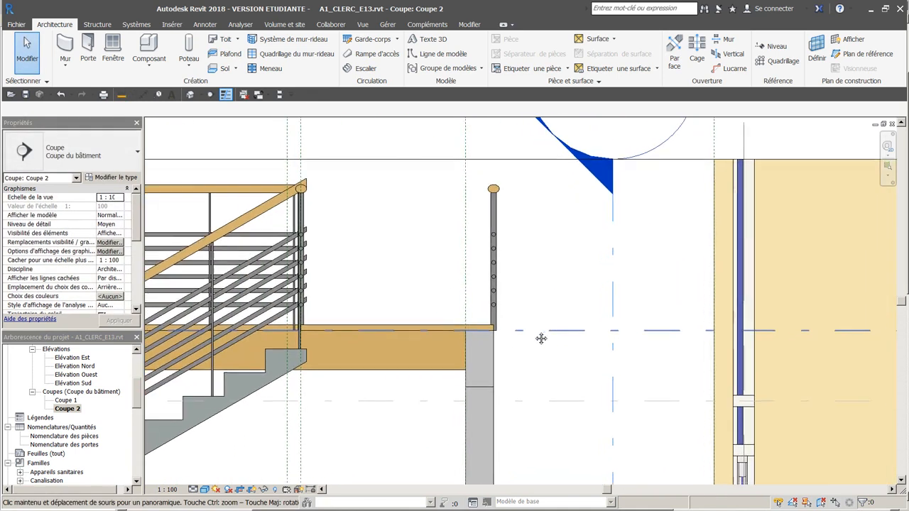
scroll(544, 348, "up", 2)
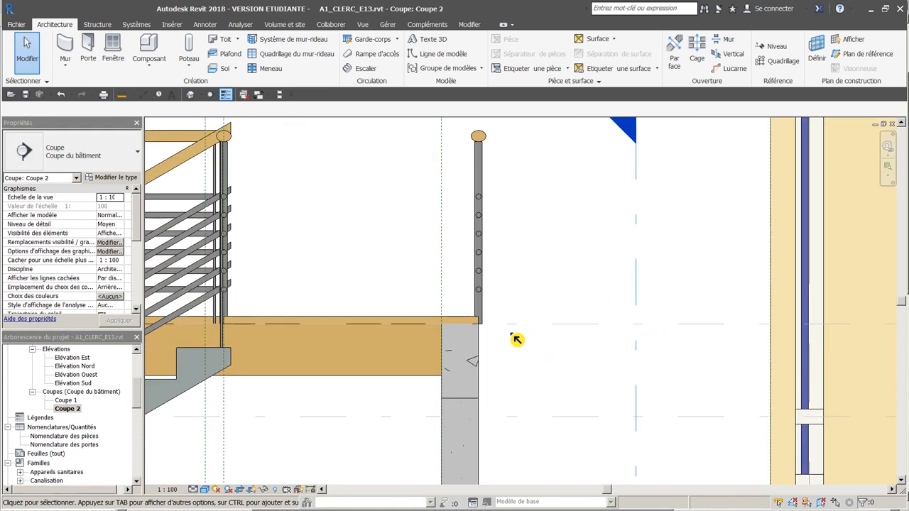
scroll(517, 340, "up", 1)
middle_click_drag(516, 337, 481, 367)
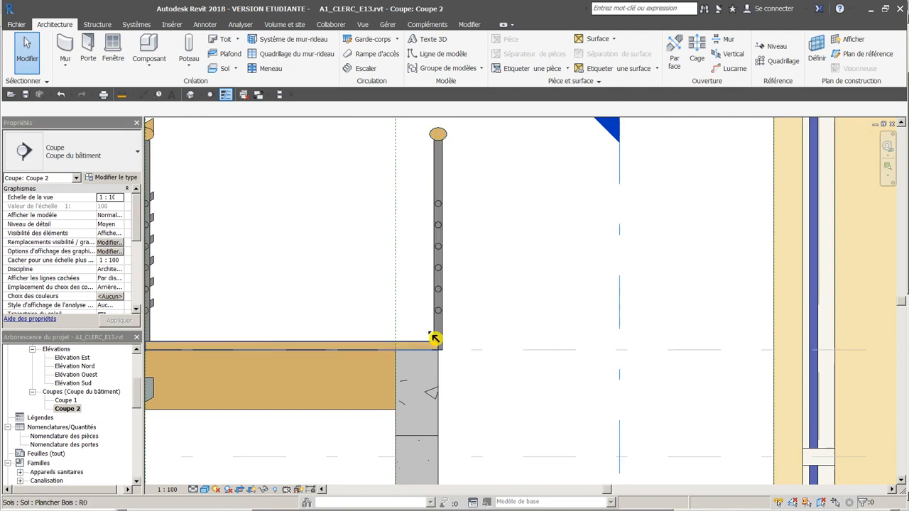
left_click(467, 25)
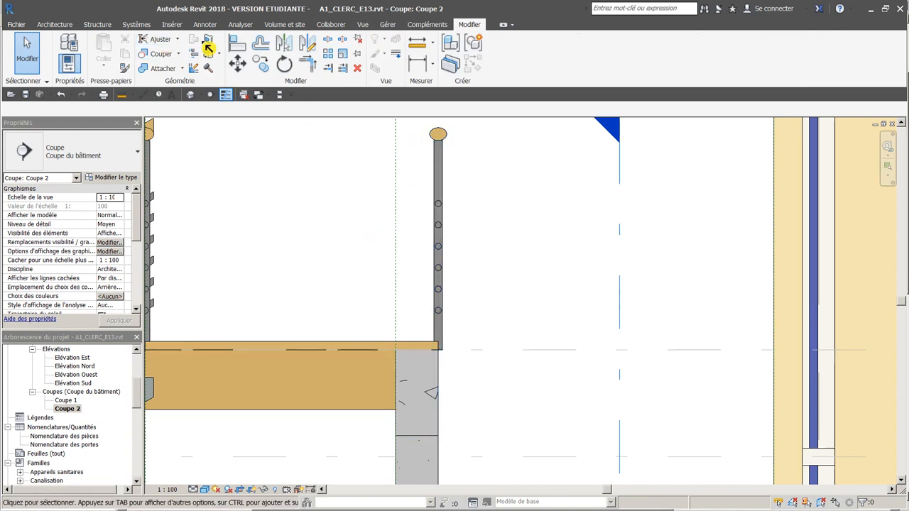
left_click(239, 44)
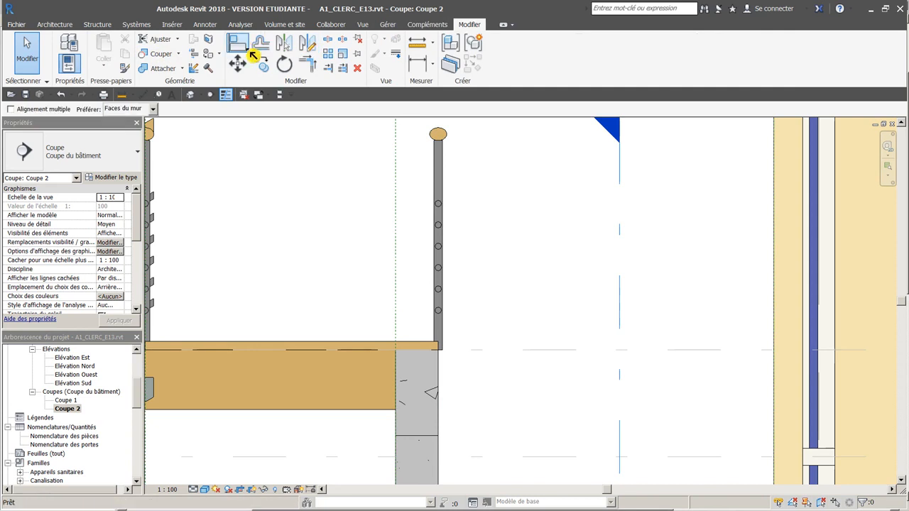
left_click(442, 343)
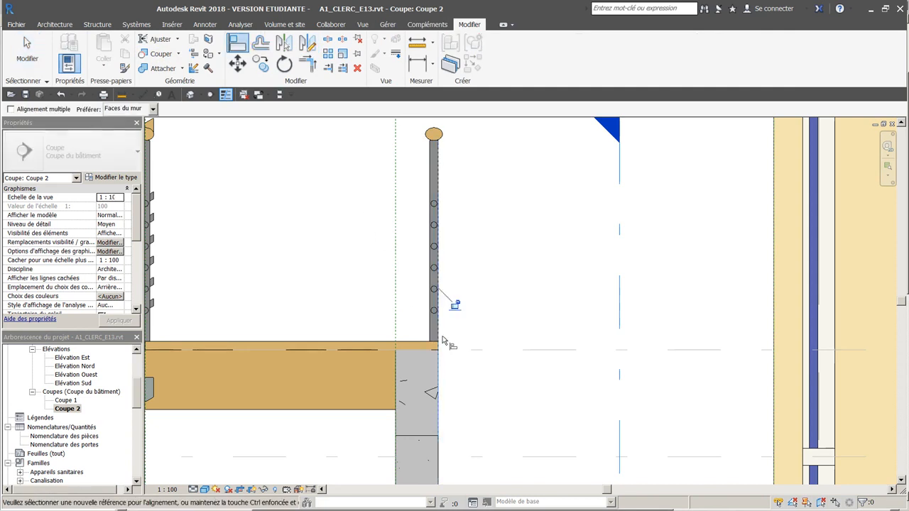
scroll(461, 233, "down", 2)
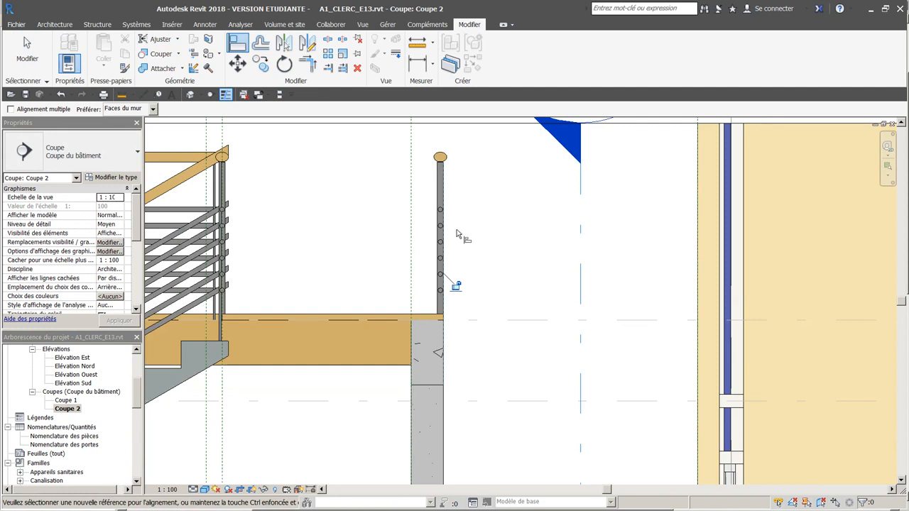
scroll(450, 247, "down", 1)
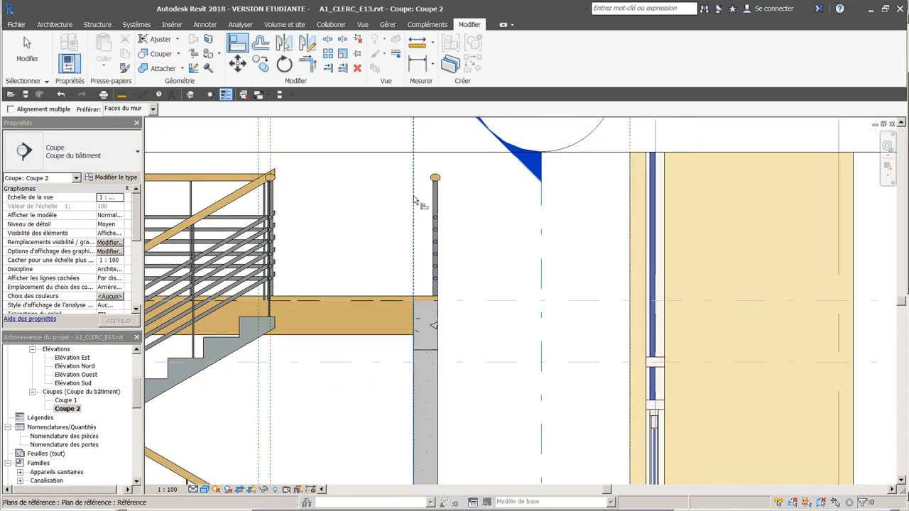
key("Escape")
- Open the RDC structural plan and move the horizontal section line Coupe 1 toward the back wall so it cuts through the stair
scroll(387, 209, "down", 1)
middle_click_drag(382, 203, 424, 224)
scroll(388, 224, "down", 1)
scroll(398, 209, "down", 2)
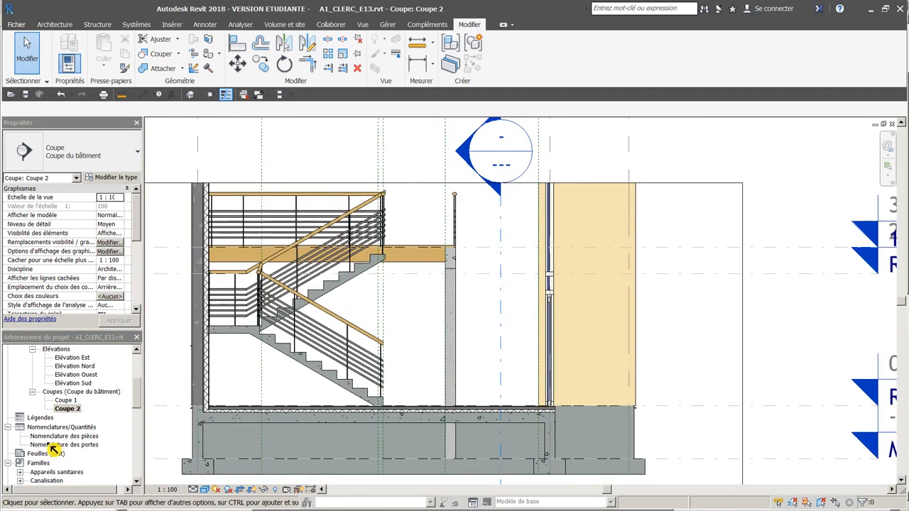
left_click_drag(137, 400, 121, 365)
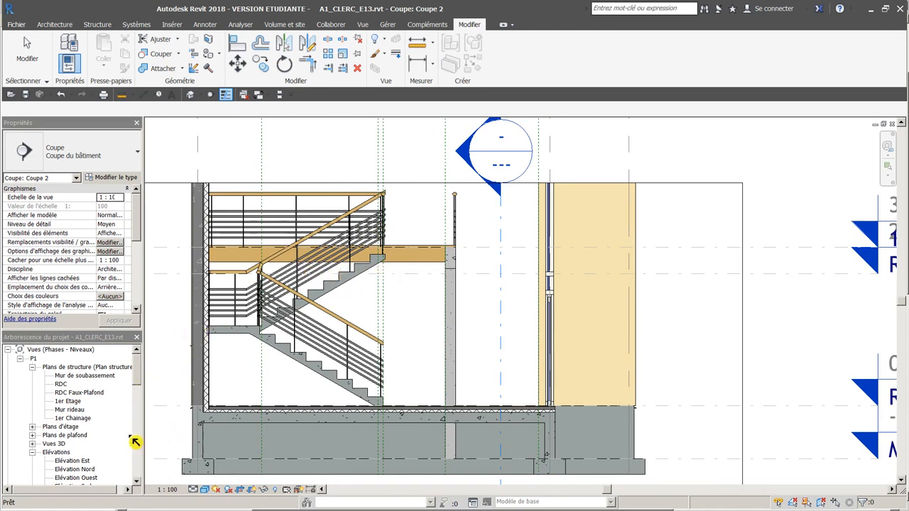
double_click(62, 384)
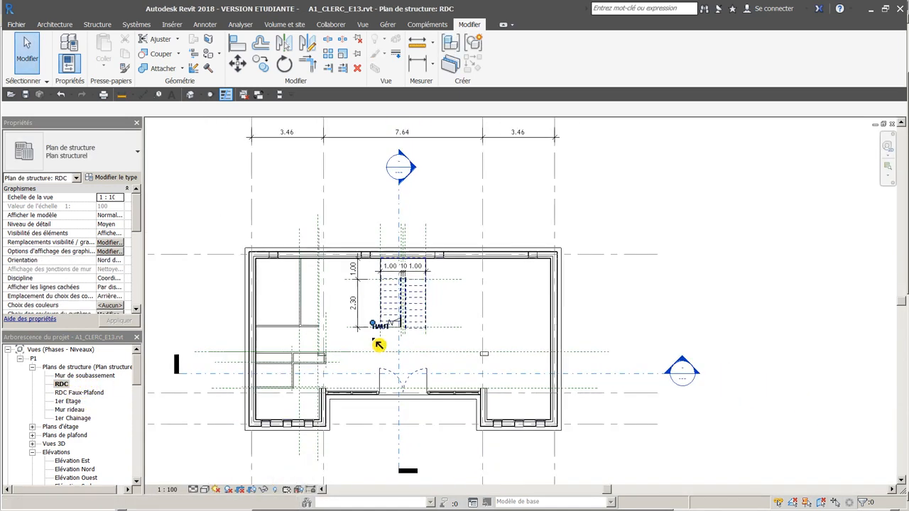
scroll(380, 338, "down", 1)
left_click(569, 370)
left_click_drag(569, 369, 570, 318)
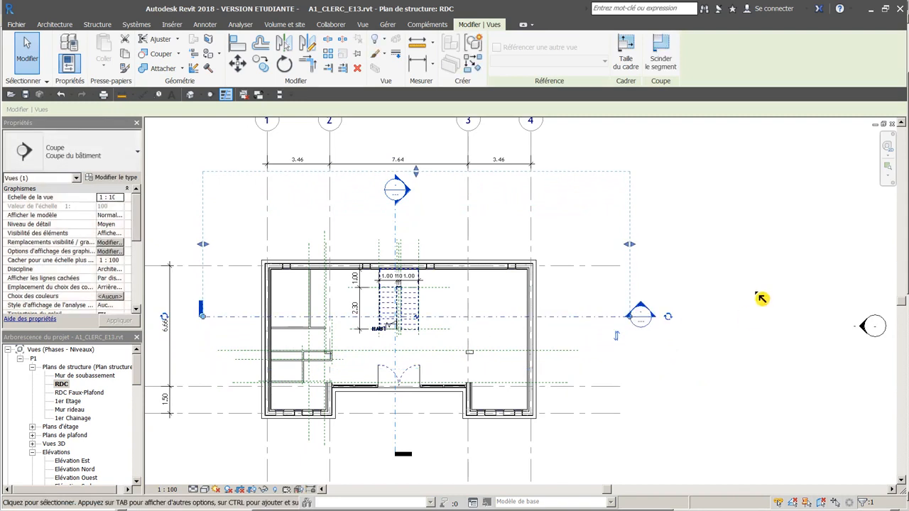
left_click(873, 301)
- Open section Coupe 1 and align the left stair-opening railing's inner face with the side face of the beam below it
scroll(138, 372, "down", 4)
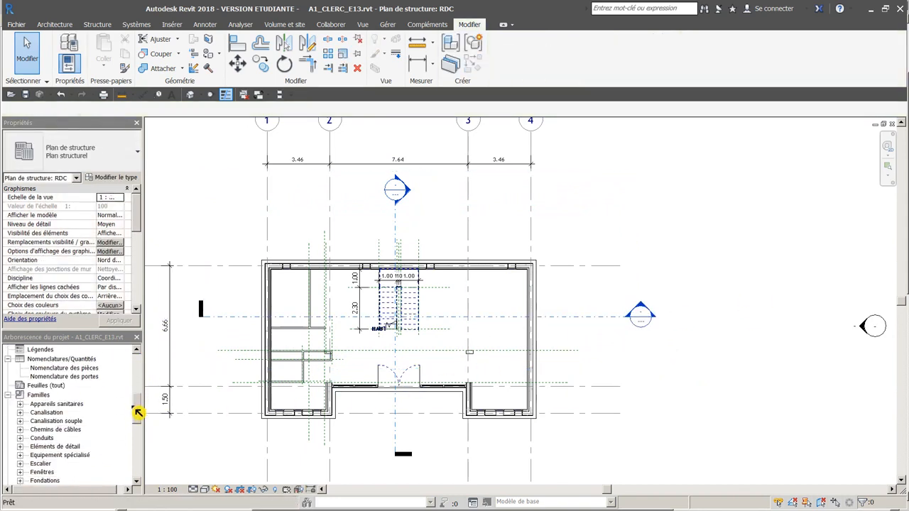
double_click(67, 402)
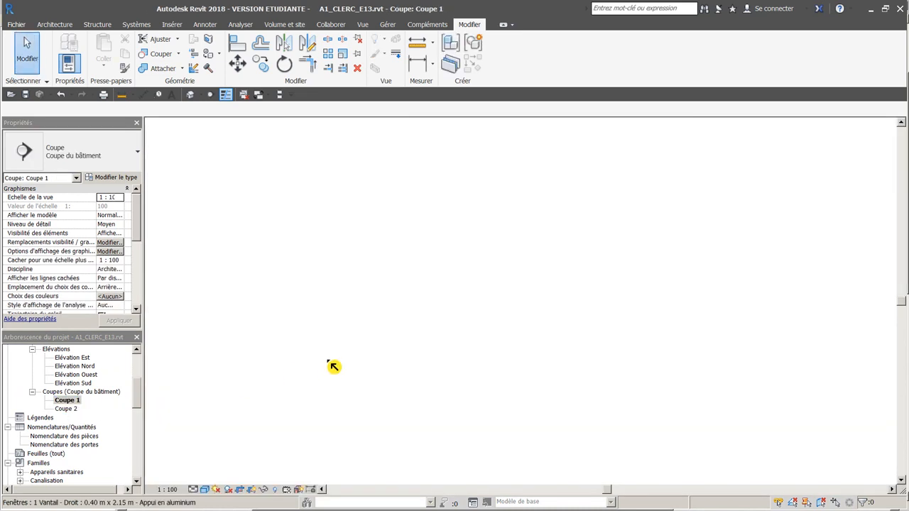
scroll(601, 299, "up", 4)
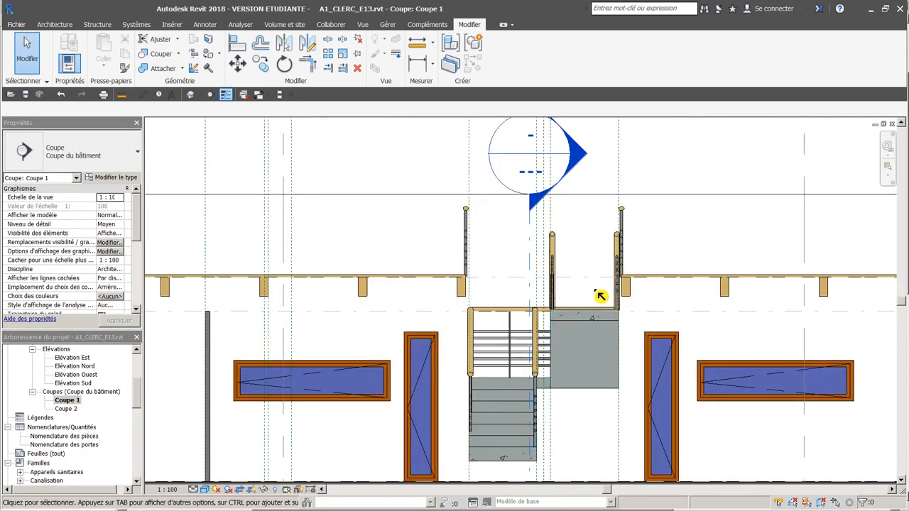
middle_click_drag(583, 291, 470, 337)
scroll(471, 337, "up", 4)
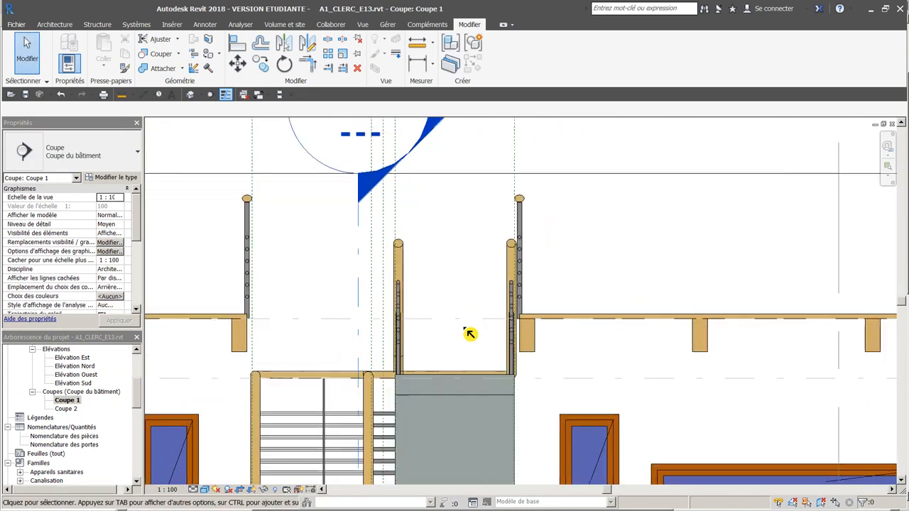
middle_click_drag(270, 335, 327, 346)
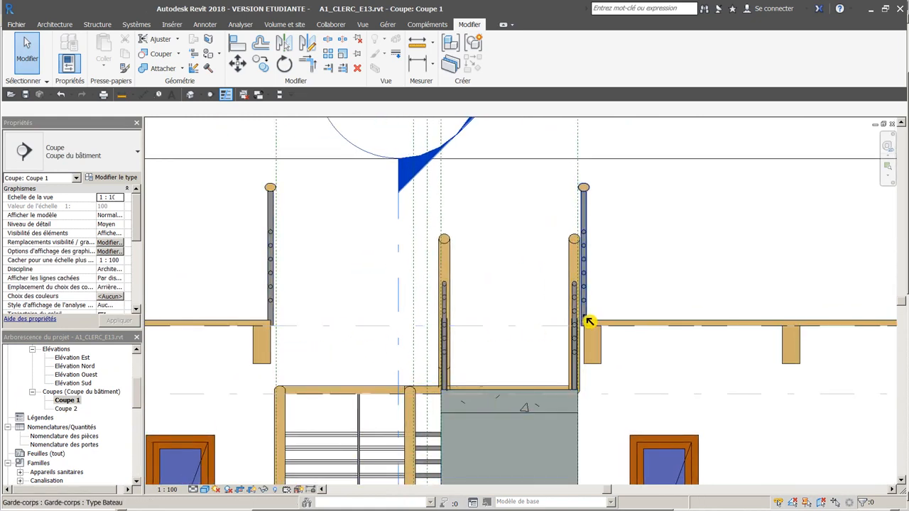
left_click(238, 44)
scroll(288, 310, "up", 2)
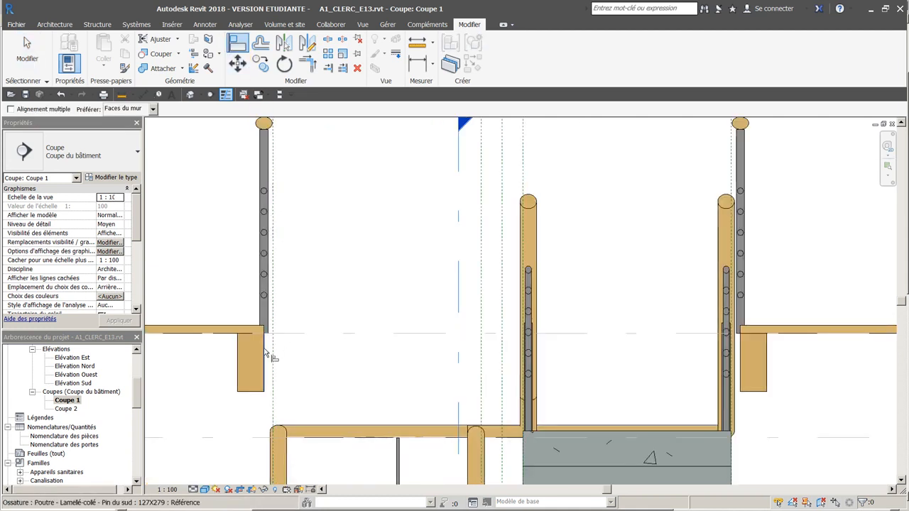
left_click(265, 349)
left_click(268, 317)
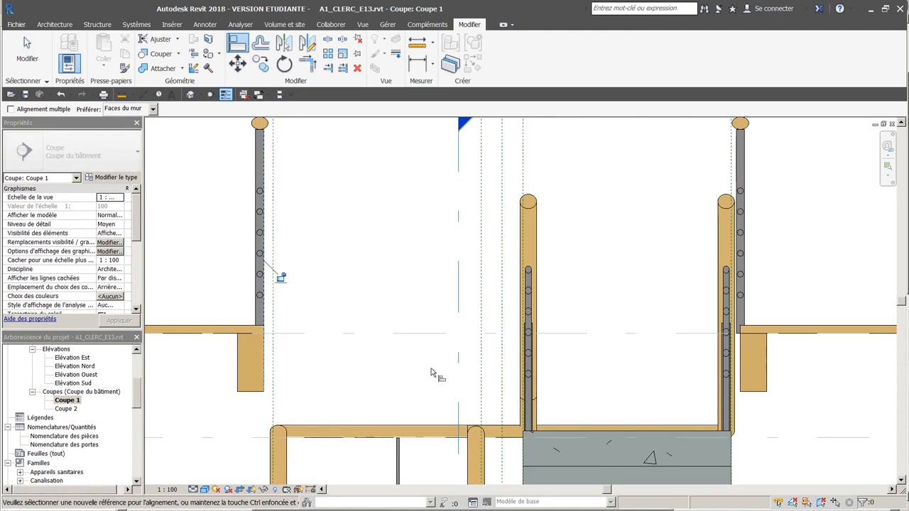
- Align the right stair-opening railing's inner face with the side face of the beam below it in section Coupe 1
left_click(729, 382)
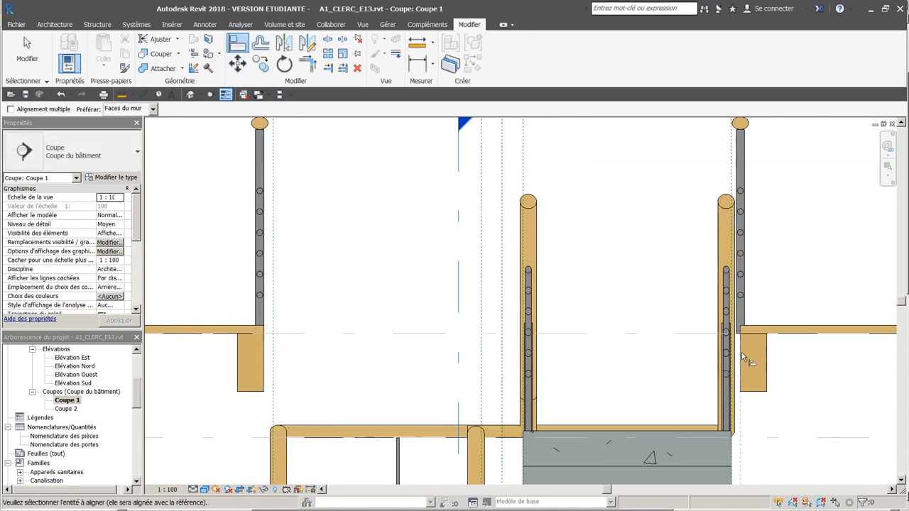
left_click(737, 179)
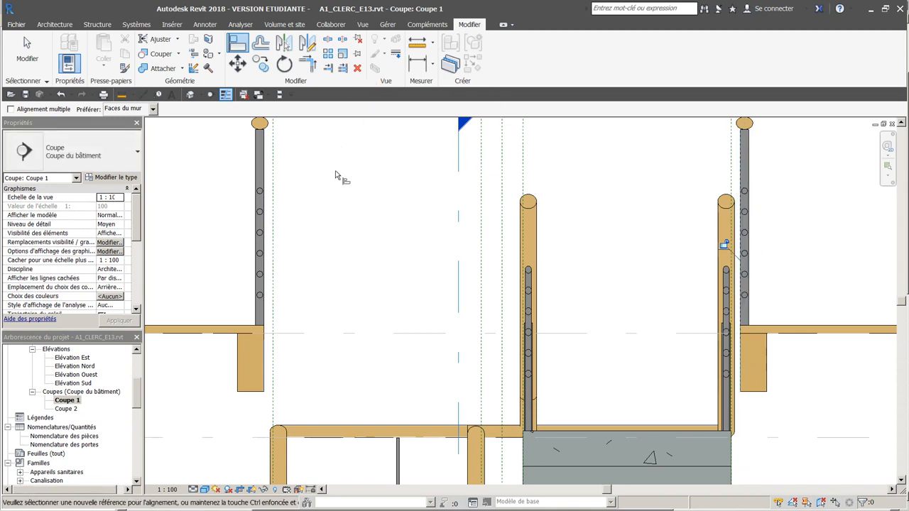
key("Escape")
key("Escape")
- Review the whole section Coupe 1, and open the 3D view to examine the railings along the floor edge and stair opening
scroll(359, 240, "down", 3)
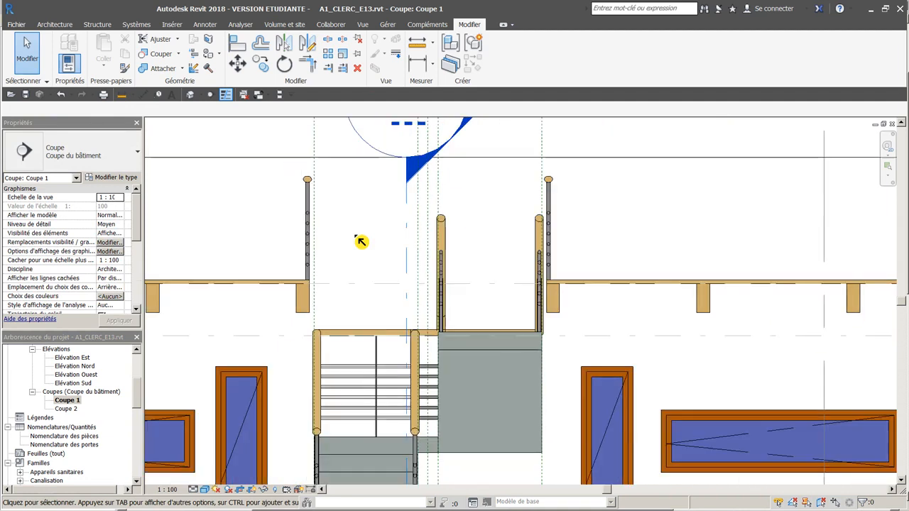
scroll(356, 246, "down", 2)
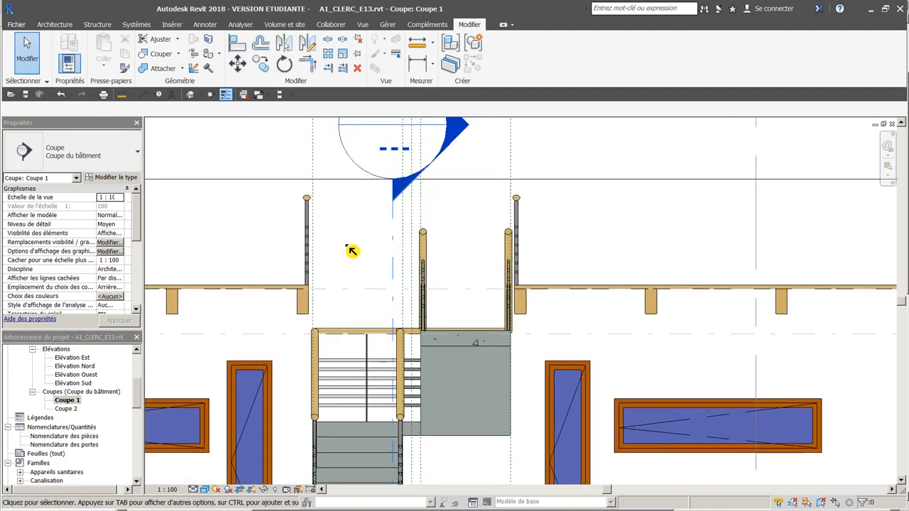
scroll(350, 249, "down", 2)
scroll(352, 247, "down", 3)
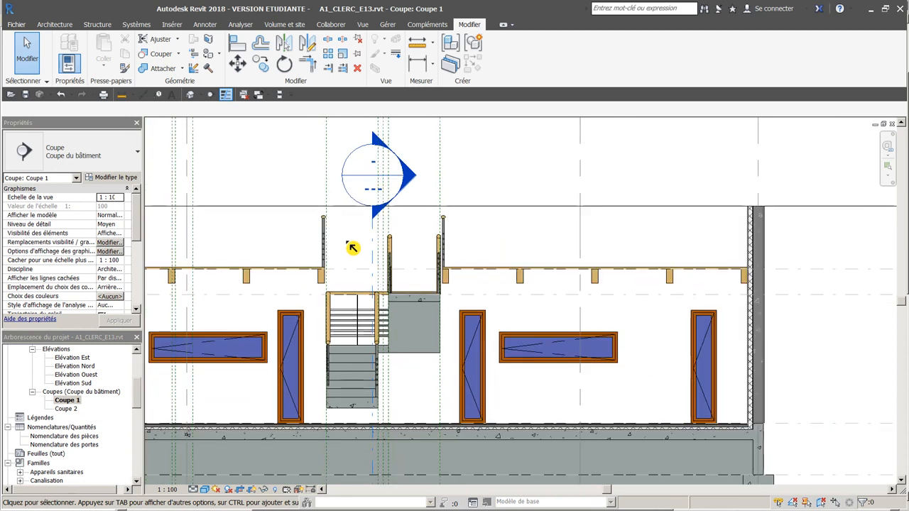
middle_click_drag(352, 247, 391, 268)
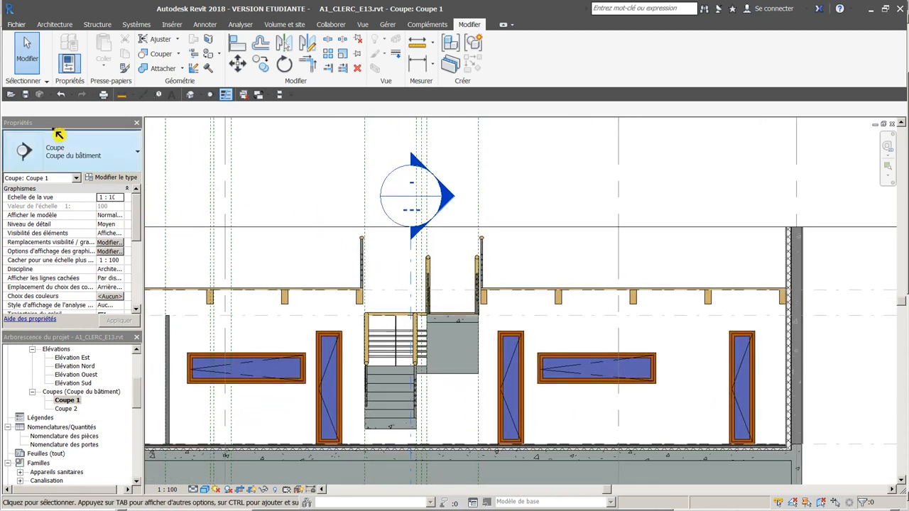
left_click(194, 100)
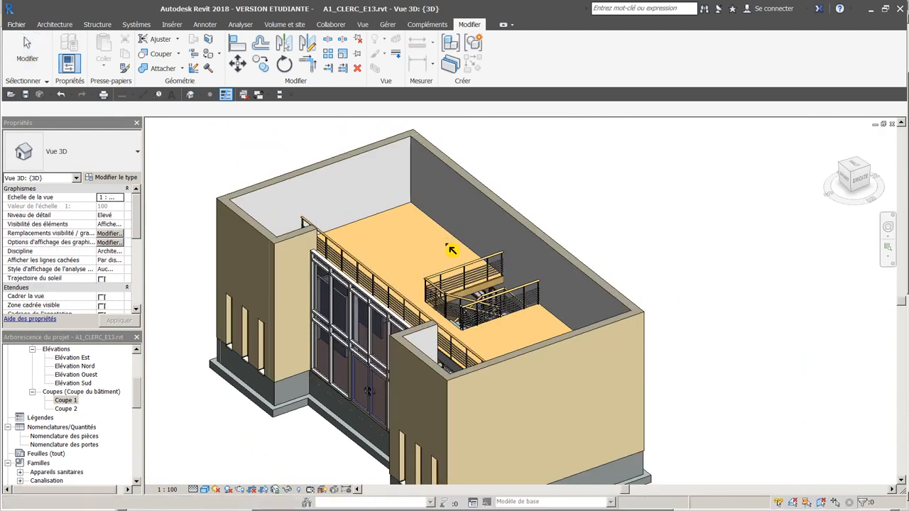
- Open the 1er Etage structural plan and consult sheet A1 06 of the PDF dossier for the back-wall window dimensions, returning to Revit
left_click_drag(140, 397, 138, 379)
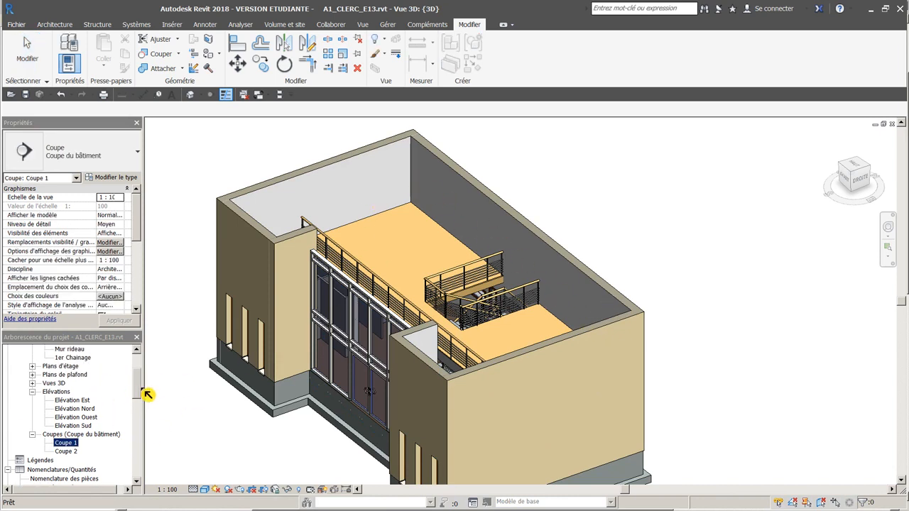
left_click_drag(141, 395, 139, 380)
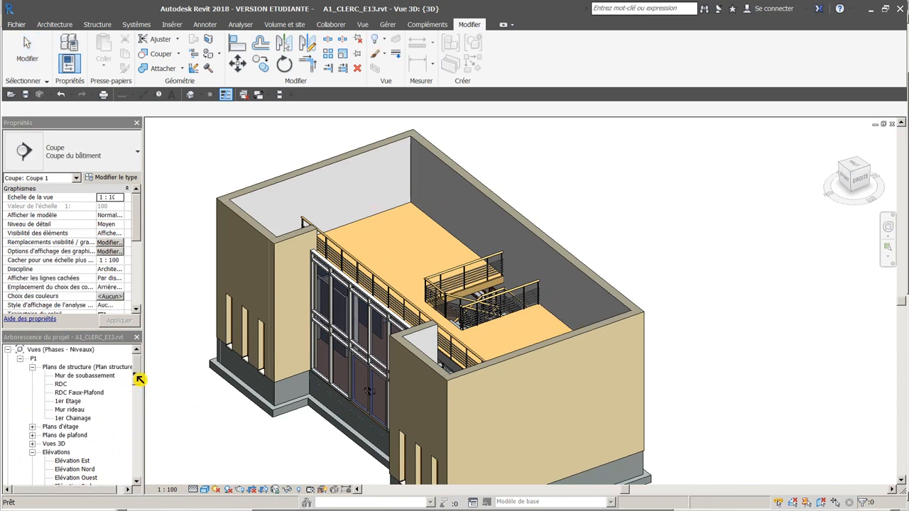
double_click(75, 402)
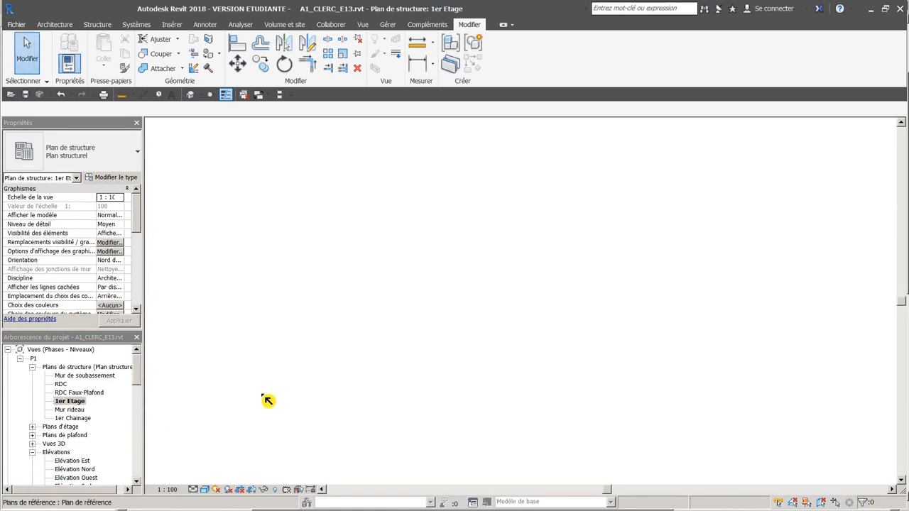
scroll(462, 258, "up", 2)
scroll(284, 300, "down", 4)
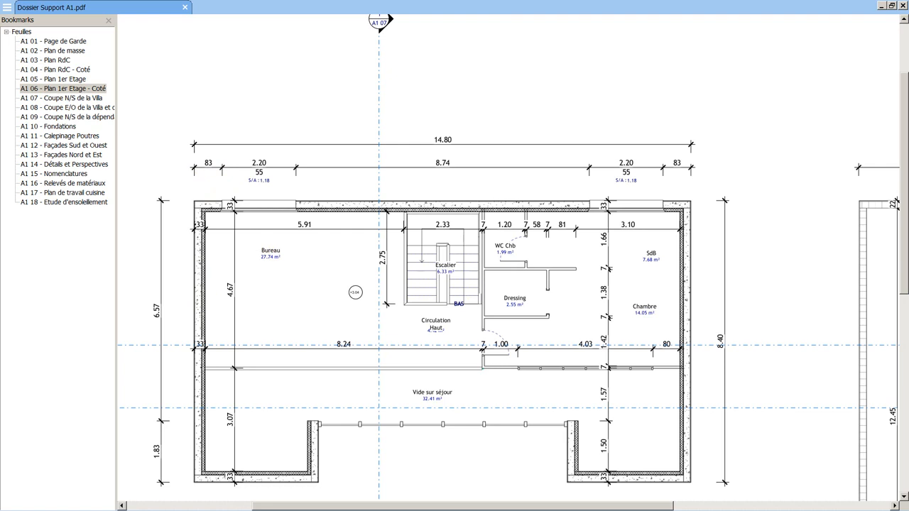
key("alt+Tab")
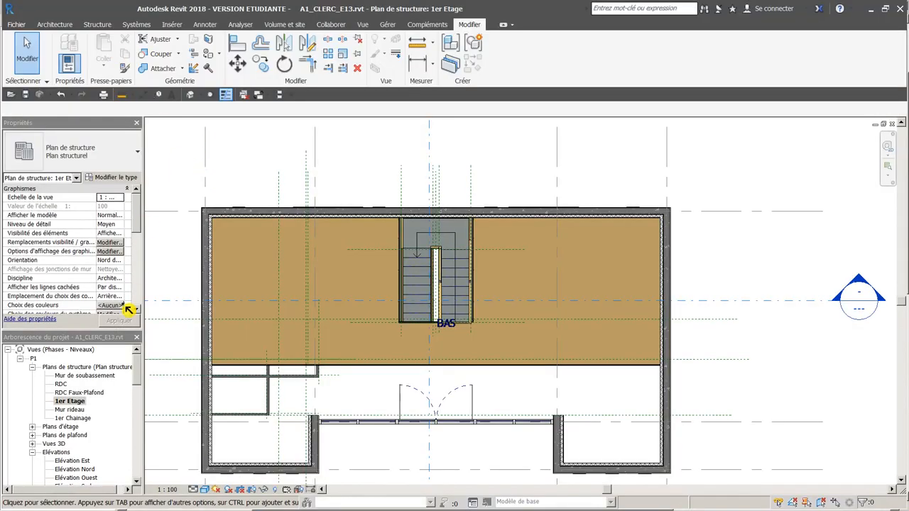
- Set up window placement with type 1 Vantail - Droit, 2.20 m x 0.55 m, and a sill height of 1.18 m
left_click(64, 26)
left_click(114, 50)
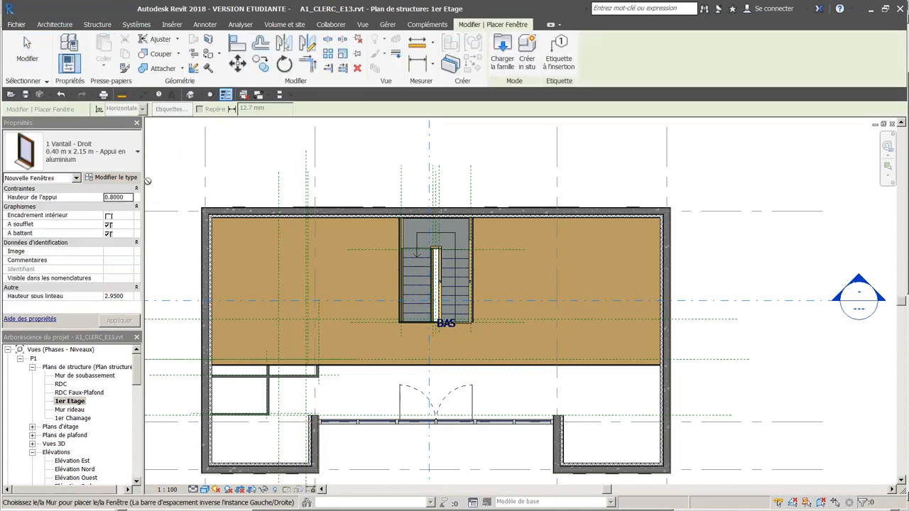
left_click(132, 166)
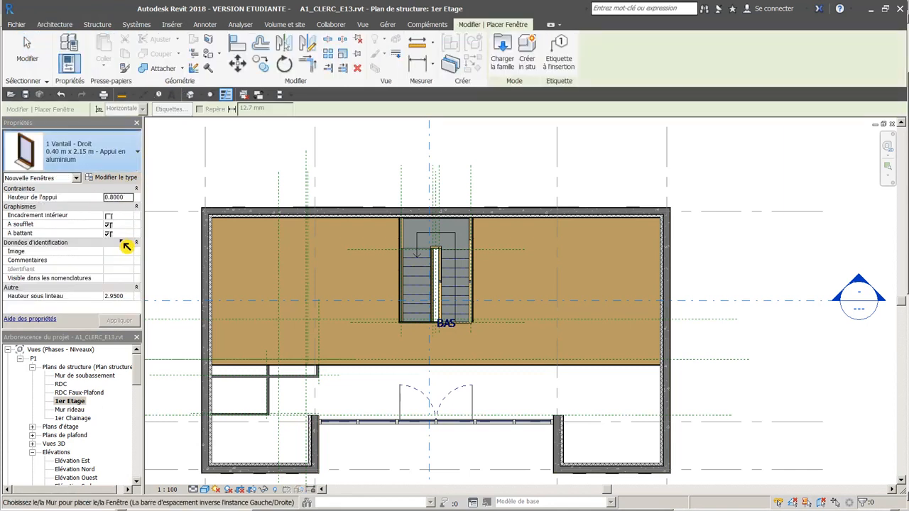
left_click(128, 245)
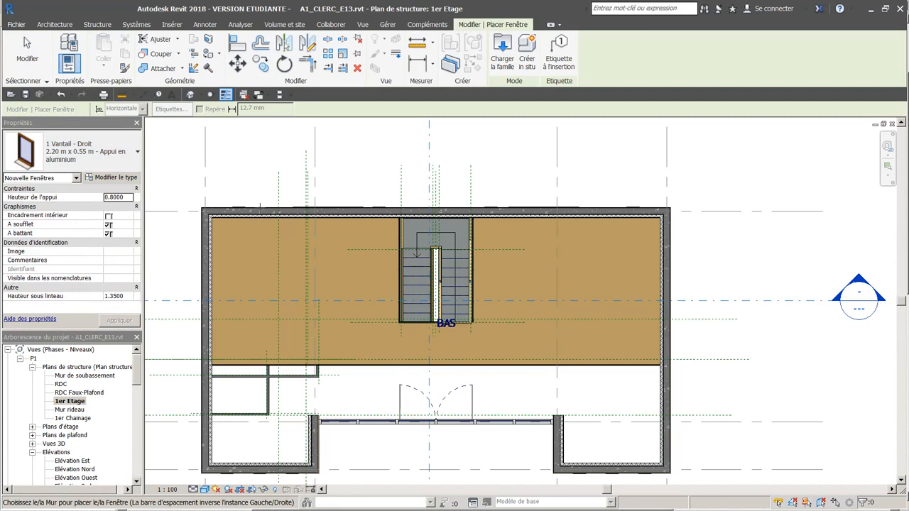
left_click(128, 198)
type("1.1")
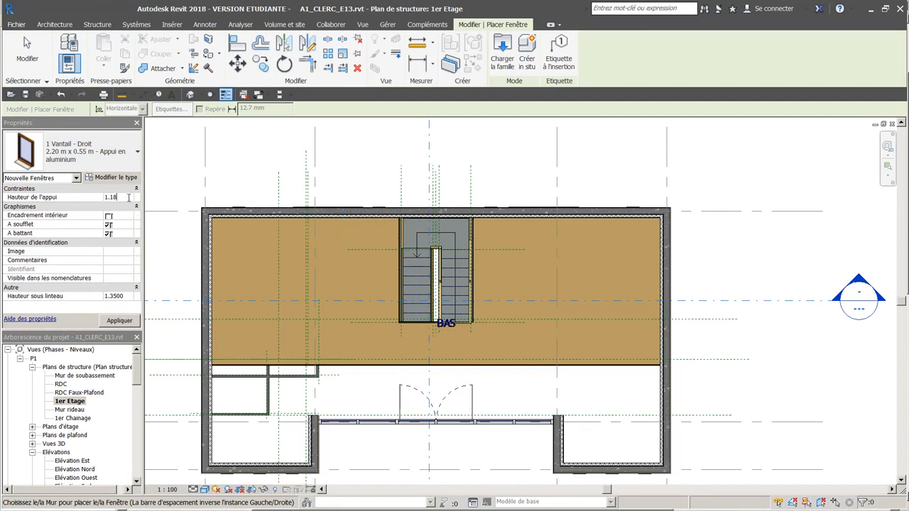
type("8")
key("Return")
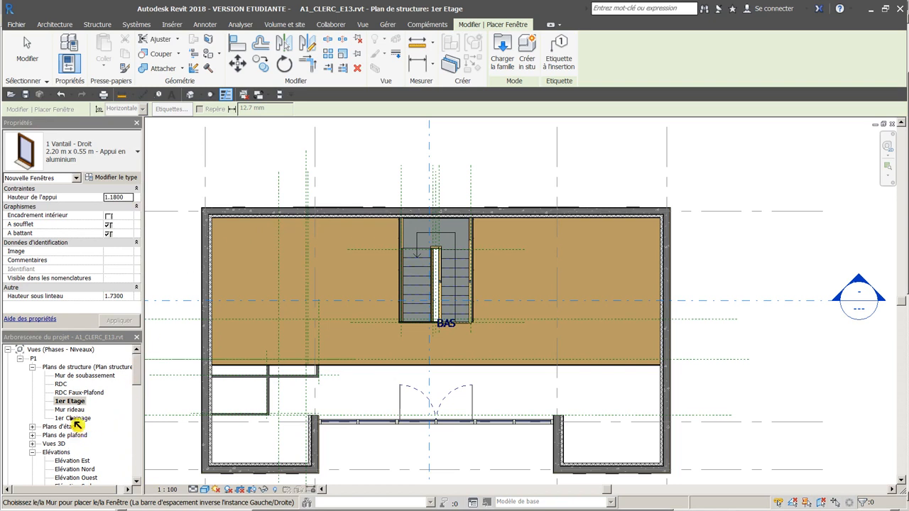
- Open the 1er Etage floor plan and raise its detail level to display the wall layers
left_click(32, 368)
left_click(32, 376)
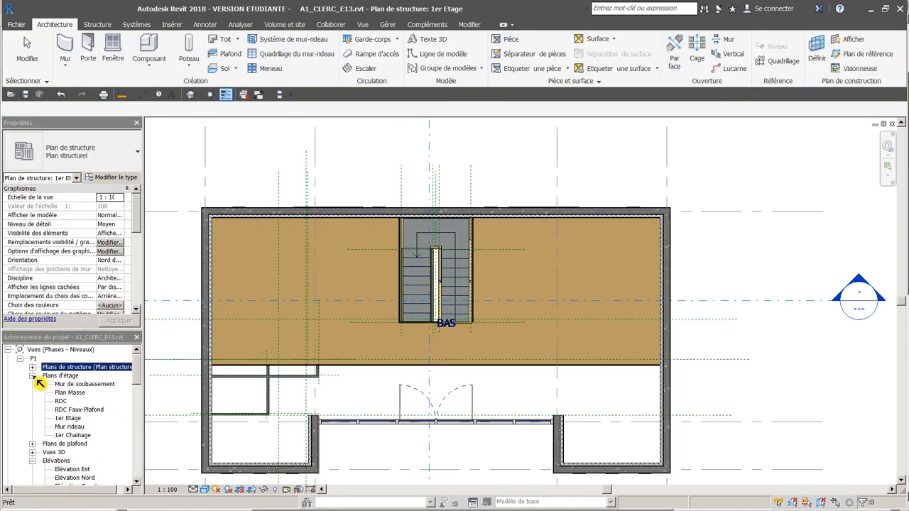
double_click(69, 419)
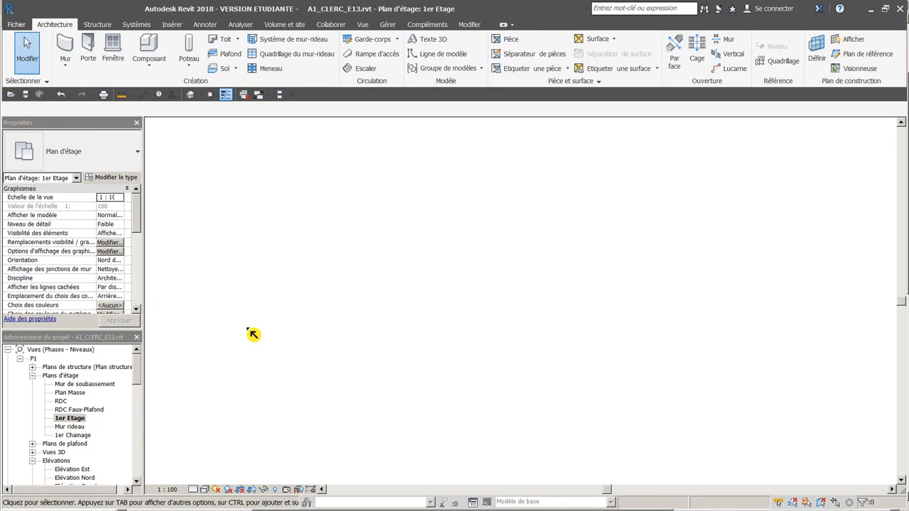
middle_click_drag(332, 238, 416, 268)
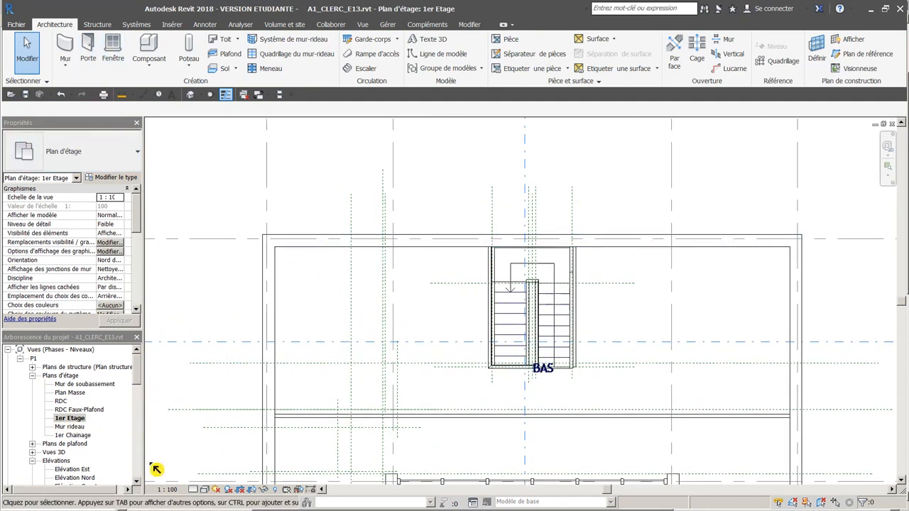
left_click(204, 490)
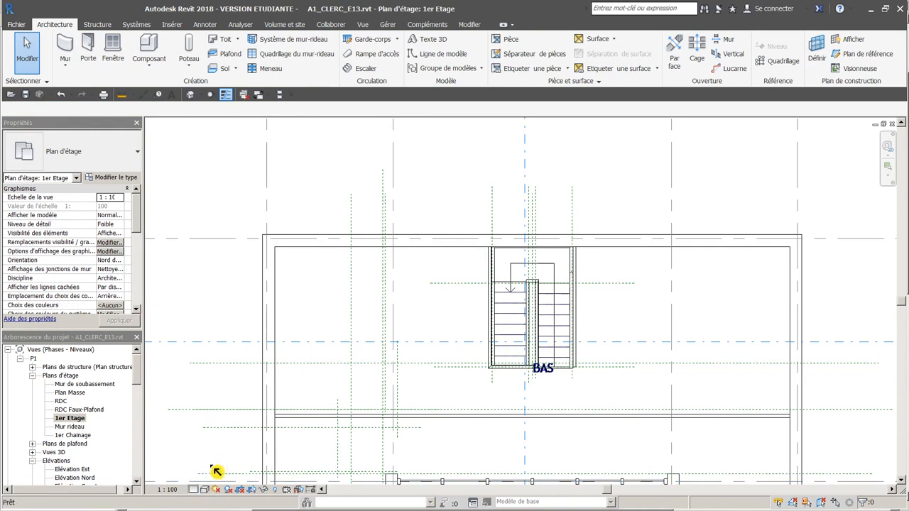
left_click(207, 468)
- Place the 2.20 m x 0.55 m window in the back wall, about 1.00 m from the left wall's inner face
left_click(113, 51)
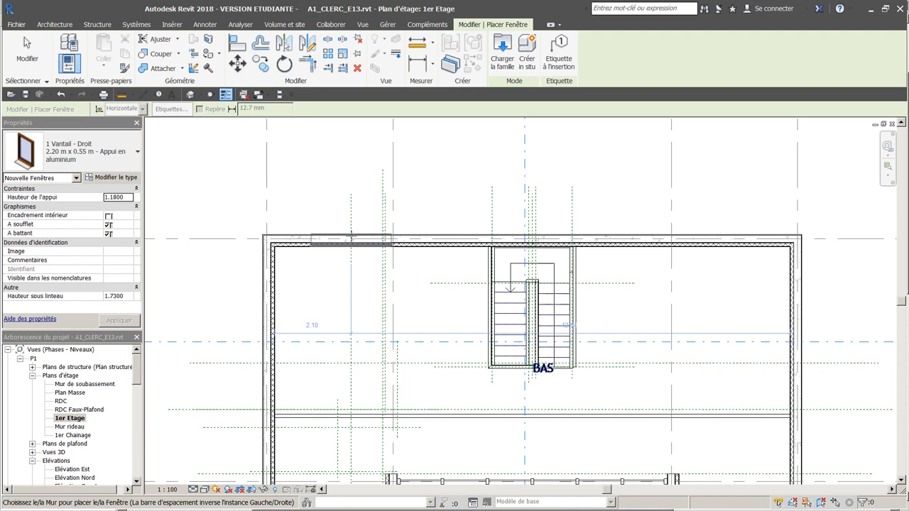
left_click(352, 236)
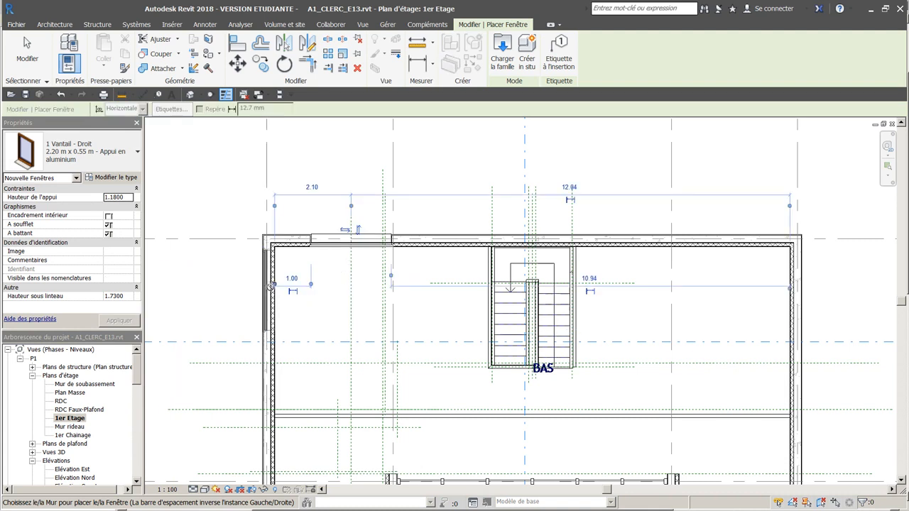
key("Escape")
key("Escape")
- Set the distance from the left wall's outer face to the near edge of the back-wall window to 0.83 m
left_click(336, 242)
key("Escape")
left_click(338, 248)
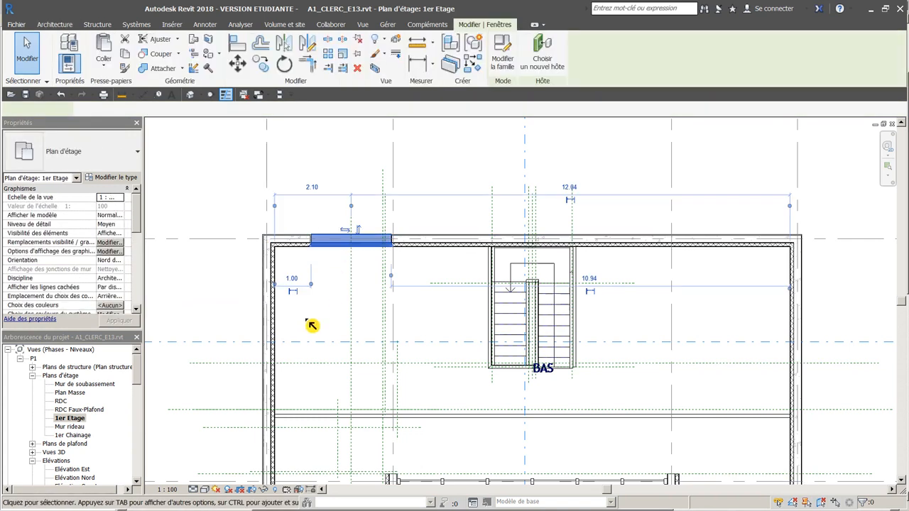
left_click(270, 288)
left_click(294, 280)
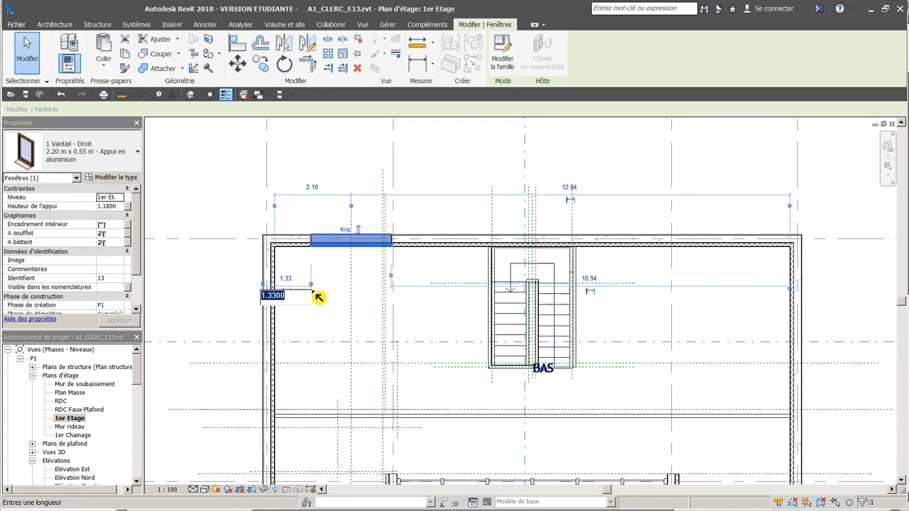
type("0.")
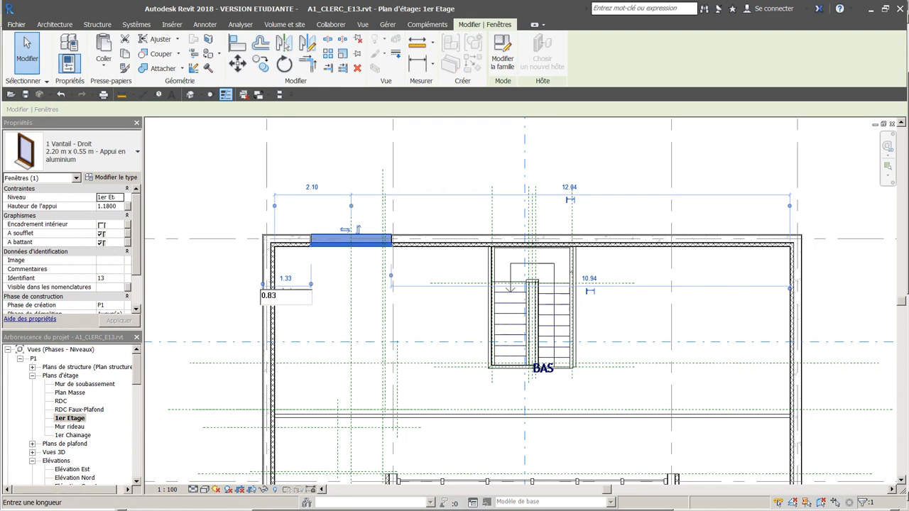
type("83")
key("Return")
key("Escape")
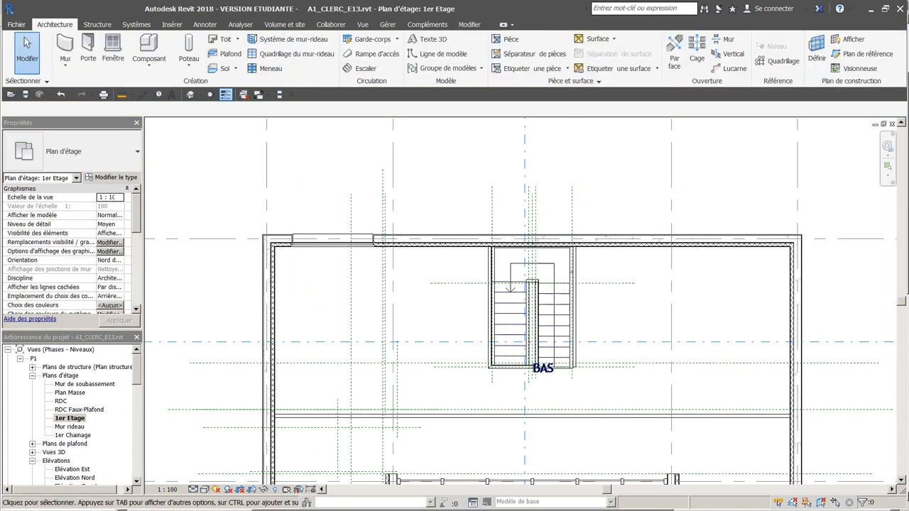
- Check the second window's position on the PDF plan and mirror a copy of the window about the back wall's midpoint
key("alt+Tab")
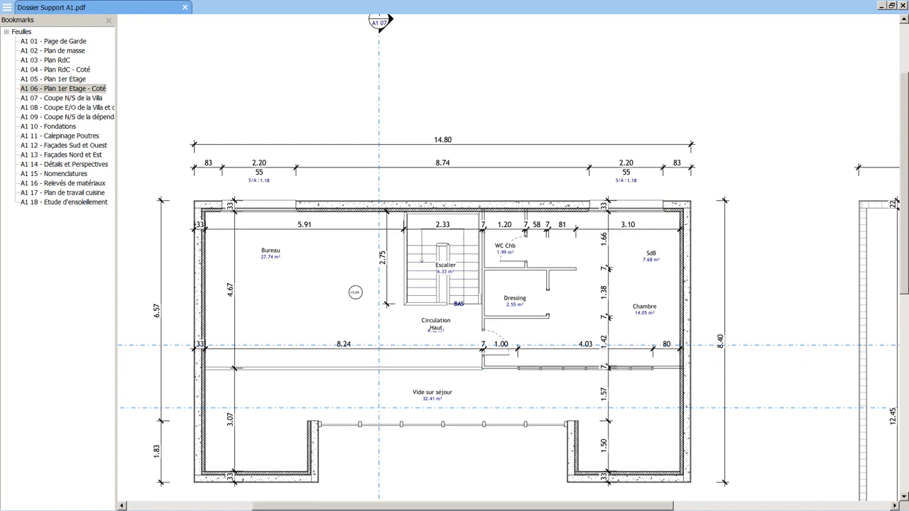
key("alt+Tab")
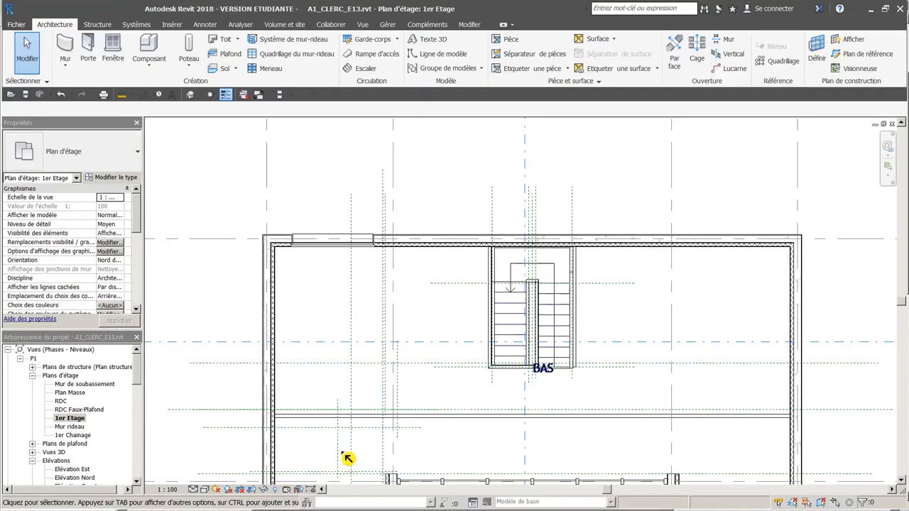
left_click(342, 243)
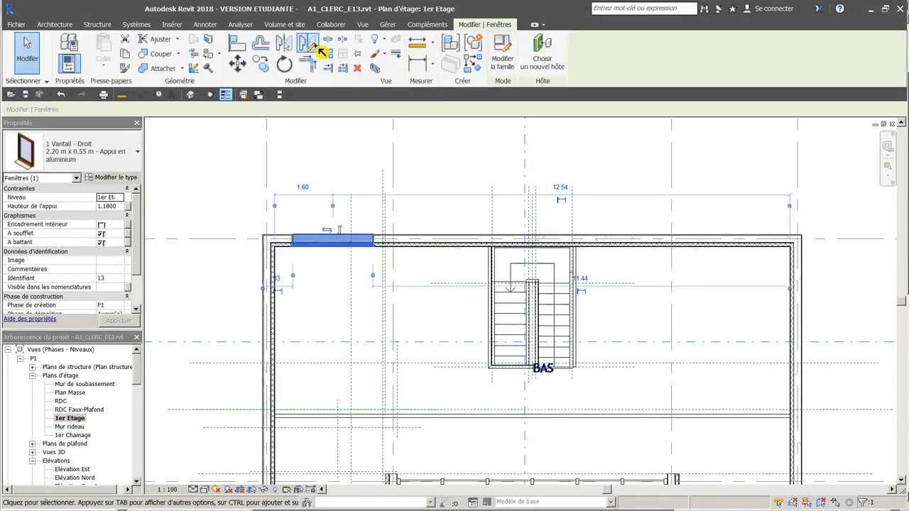
left_click(308, 43)
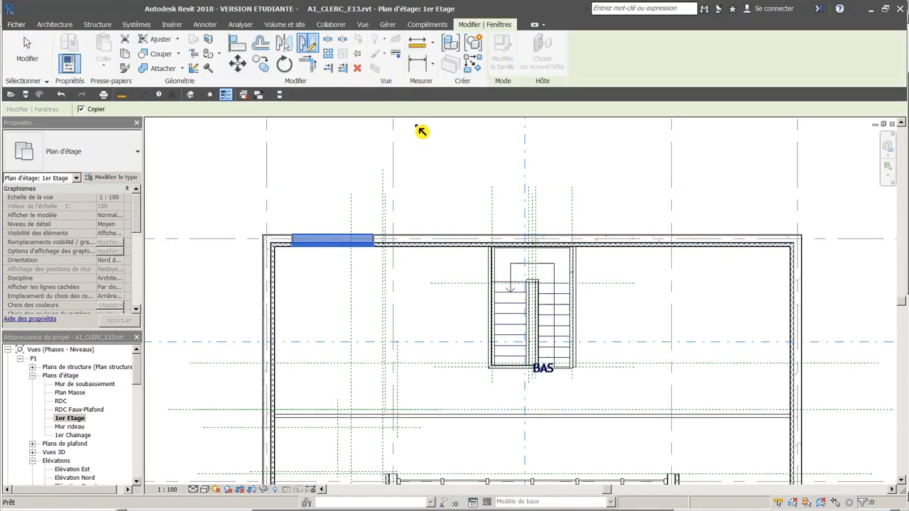
left_click(534, 239)
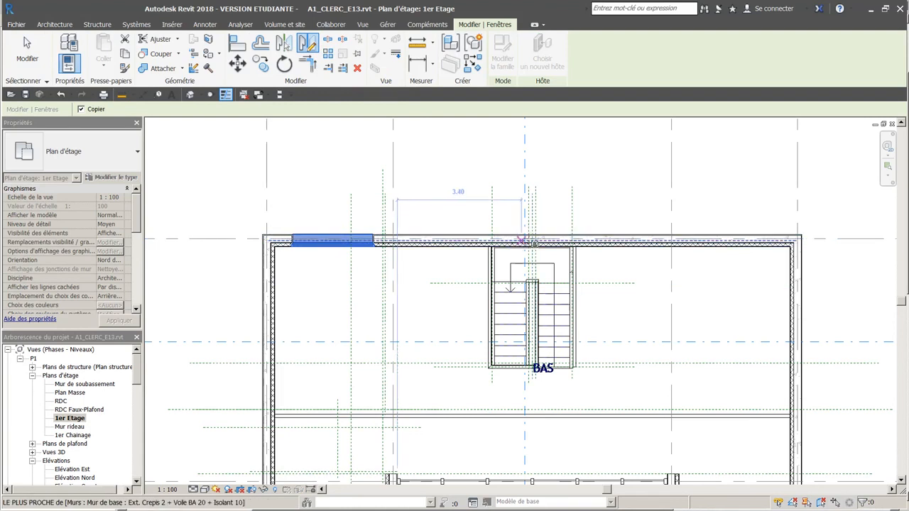
left_click(533, 246)
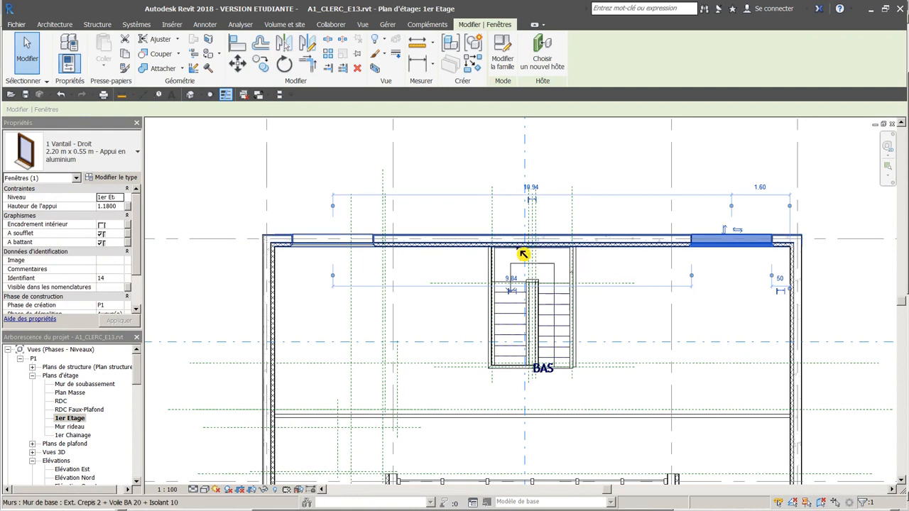
key("Escape")
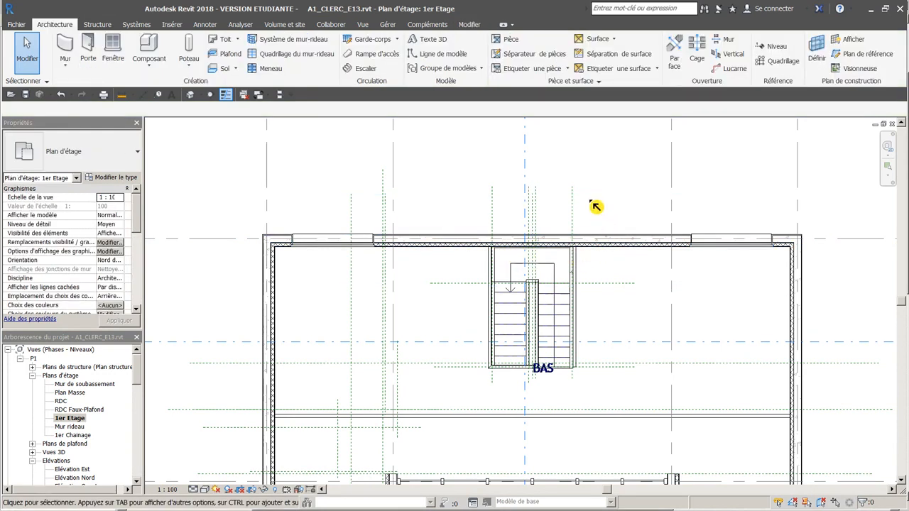
- Open the 3D view, examine the two back-wall windows on the first floor, and restore the home orientation
scroll(595, 206, "down", 3)
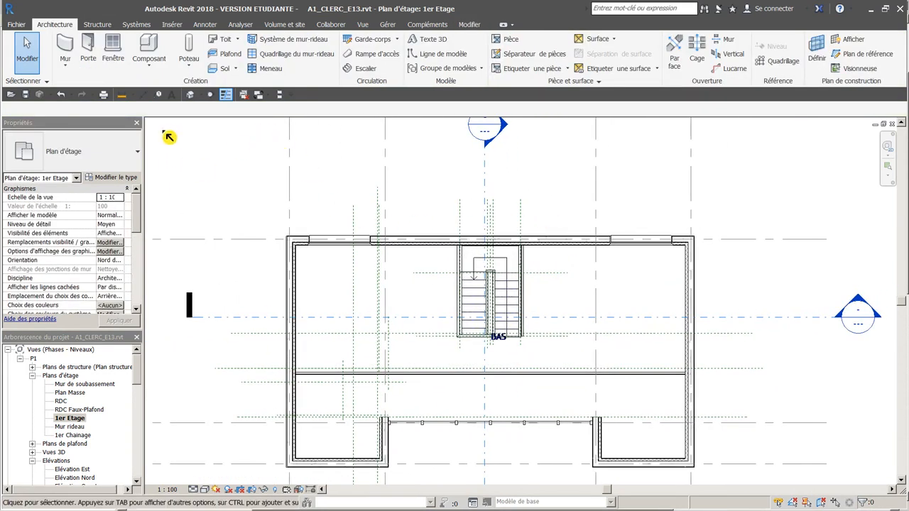
left_click(190, 94)
middle_click_drag(553, 261, 454, 236, "shift")
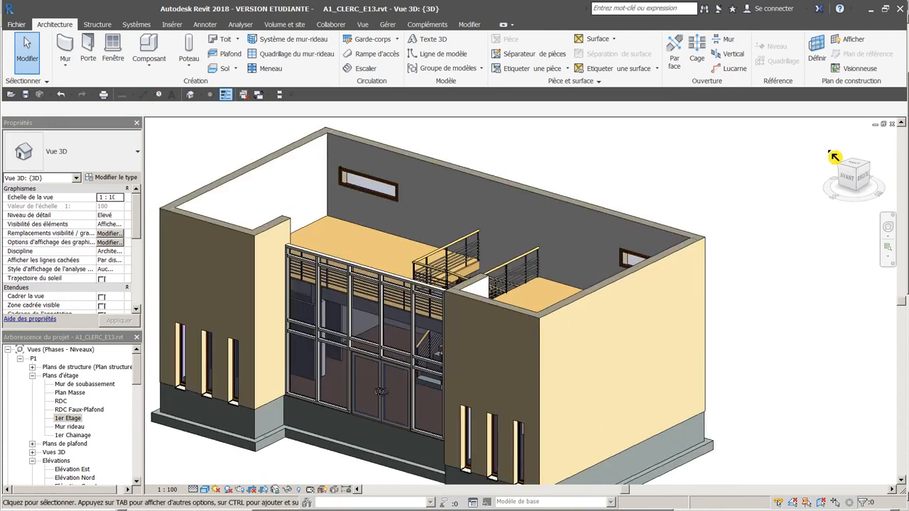
left_click(835, 146)
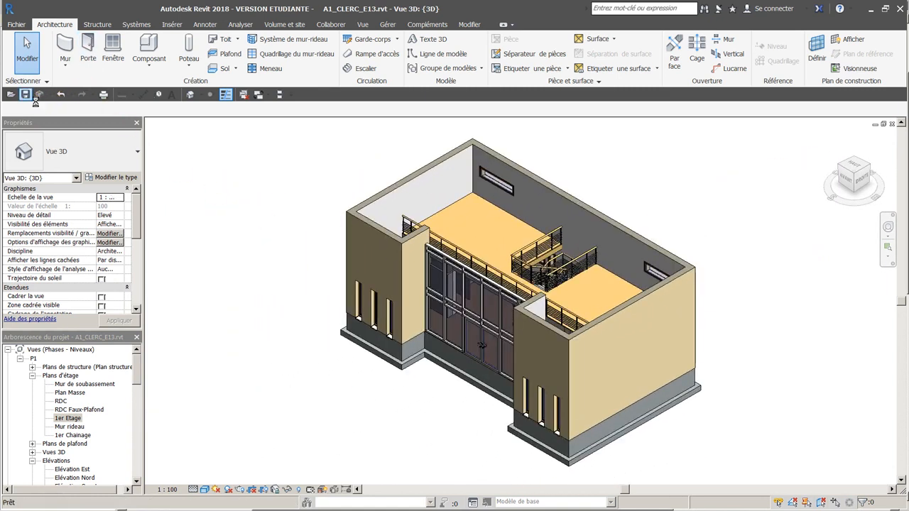